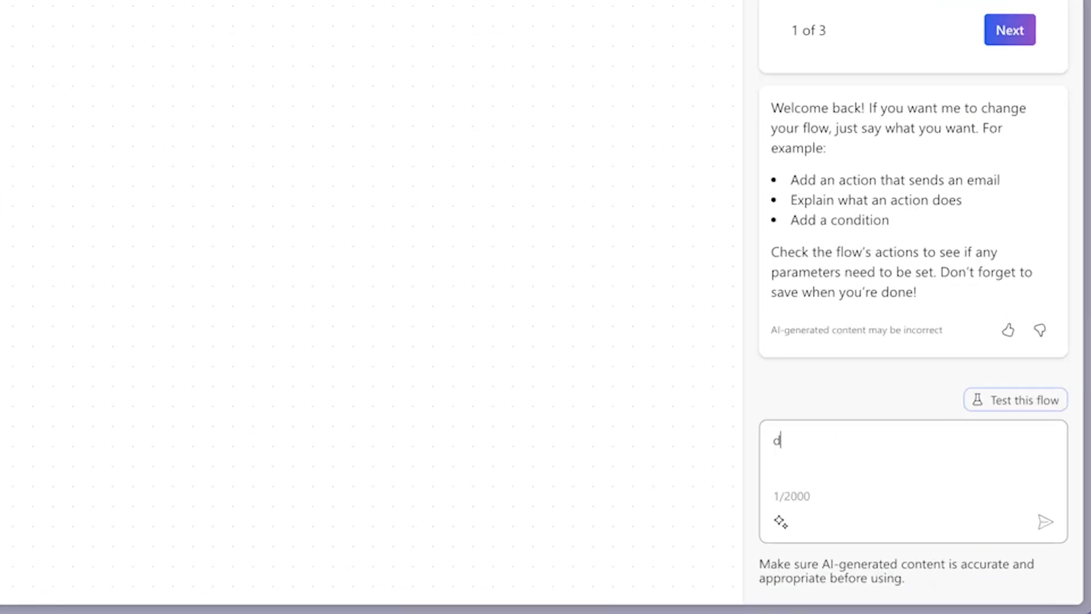
# Ask Copilot to draft a flow that deletes all PDF files from a SharePoint document library.
pyautogui.write('pdf')
pyautogui.press('Tab')
pyautogui.write('library')
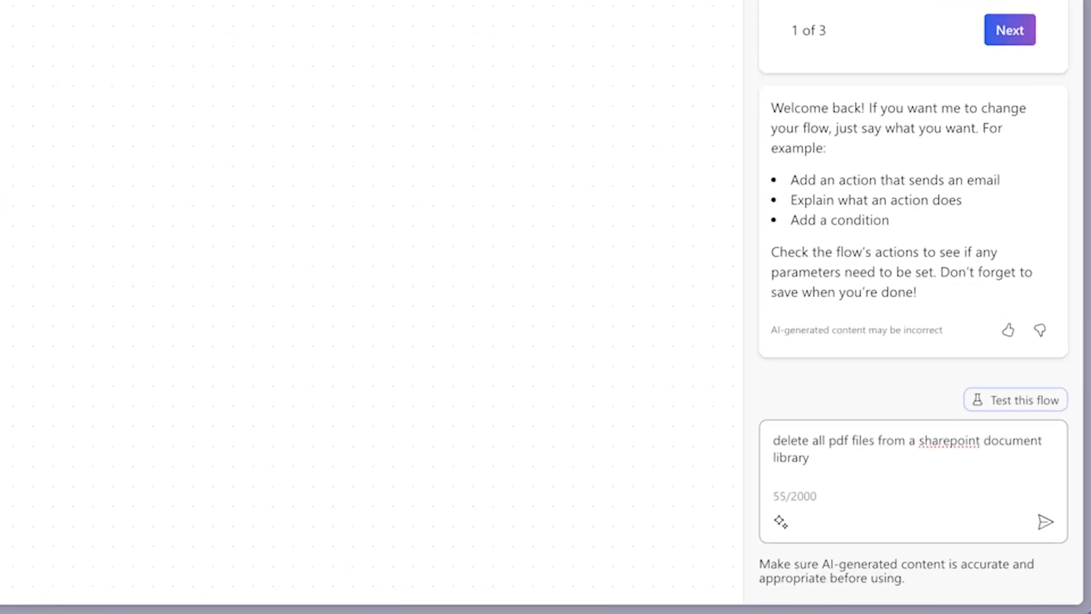
pyautogui.press('Return')
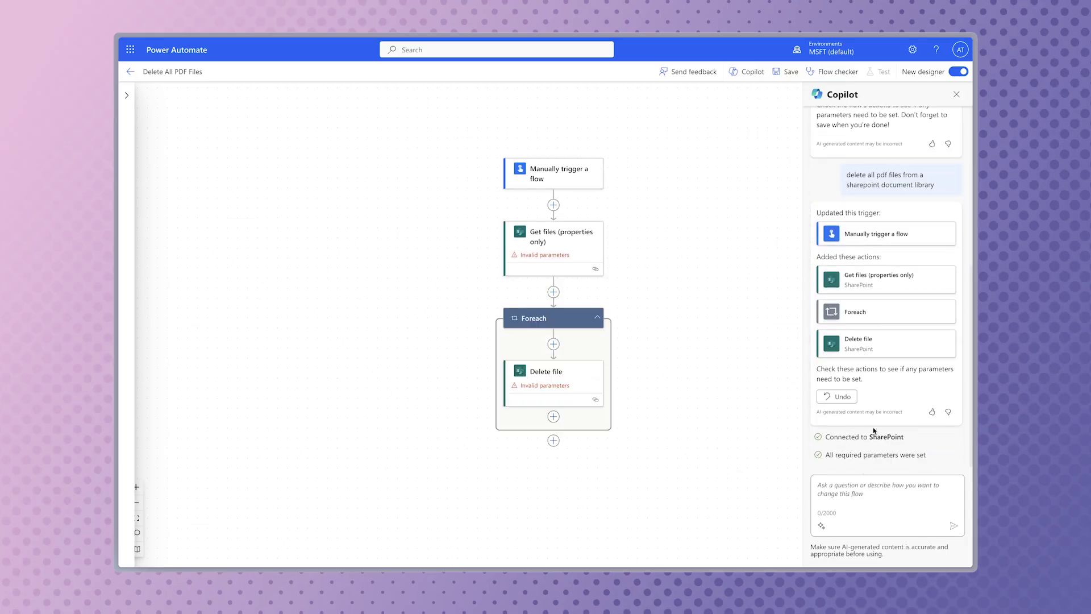
# Point Get files at the Power Platform Sandbox site's Documents library.
pyautogui.click(571, 262)
pyautogui.click(409, 167)
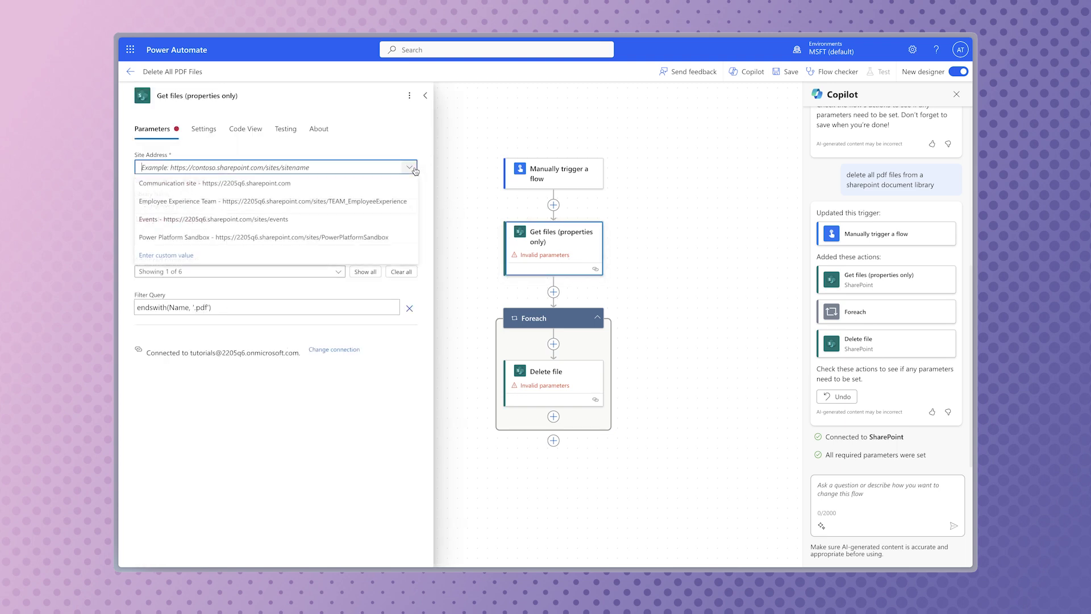
pyautogui.click(378, 237)
pyautogui.click(414, 200)
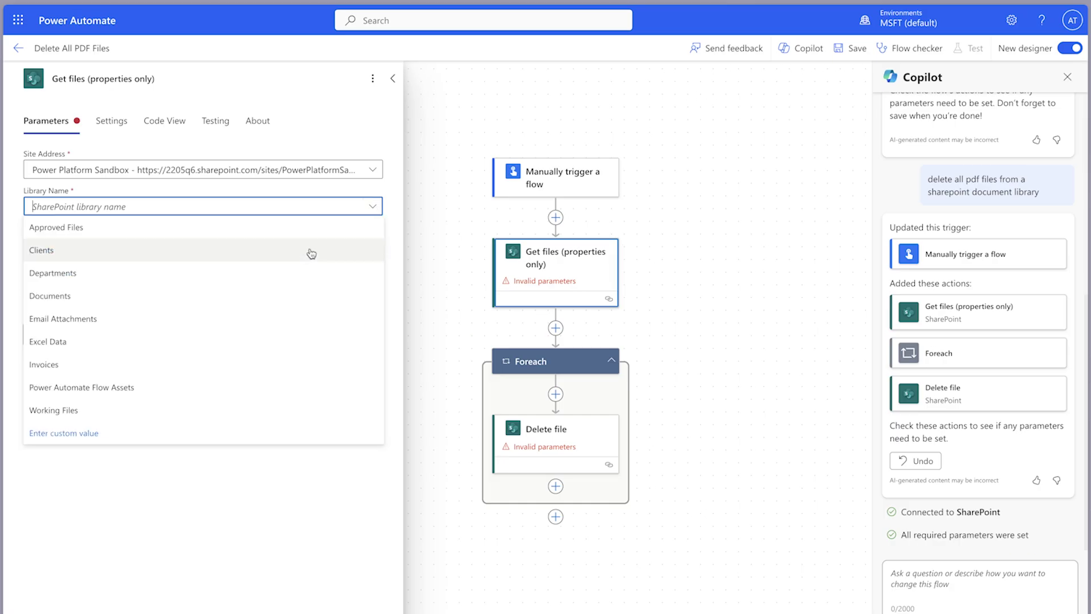
pyautogui.click(286, 292)
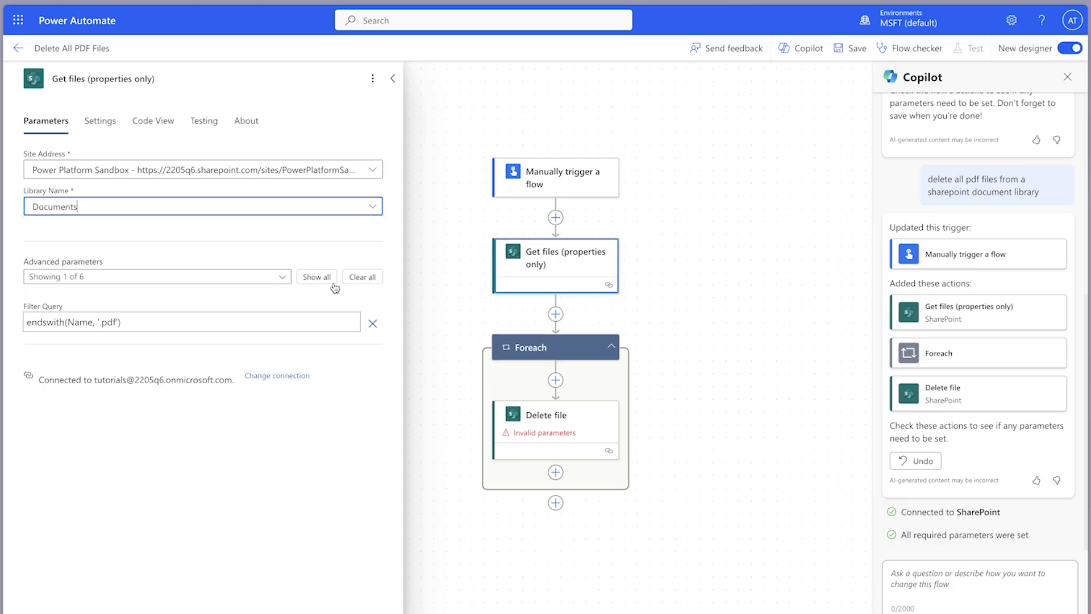
# Set the Delete file step's Site Address to Power Platform Sandbox.
pyautogui.click(568, 417)
pyautogui.click(372, 170)
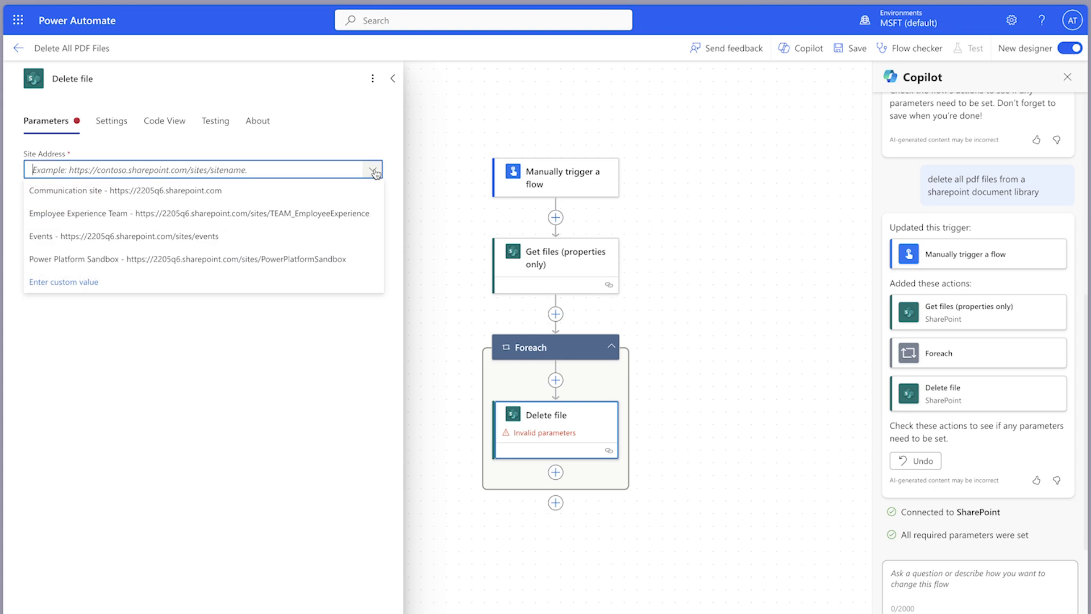
pyautogui.click(349, 253)
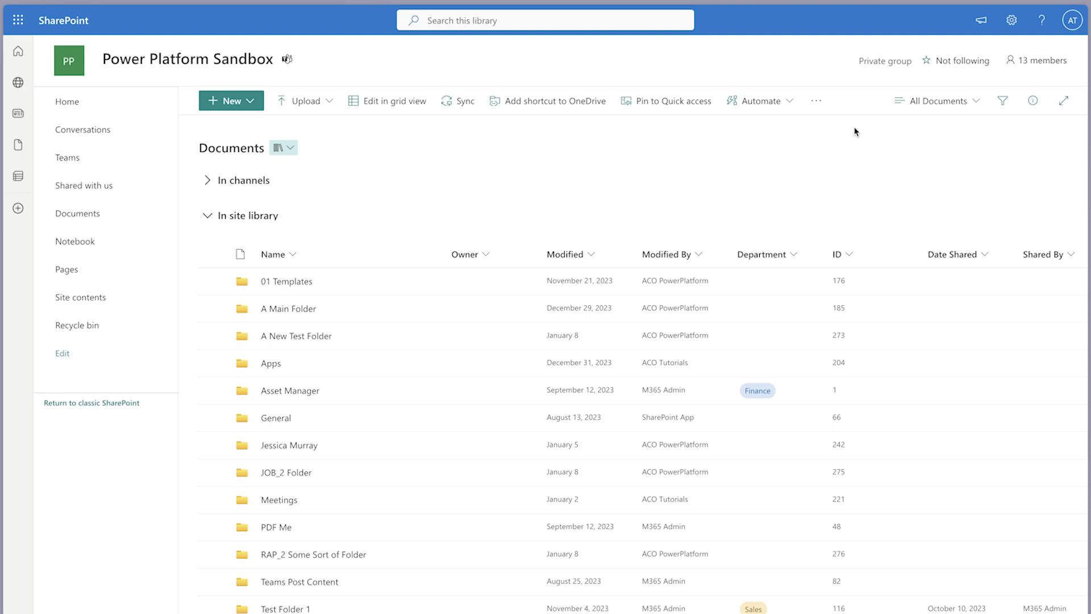
# Switch the Documents library to the PDF Files view and add a total to the Name column.
pyautogui.click(936, 102)
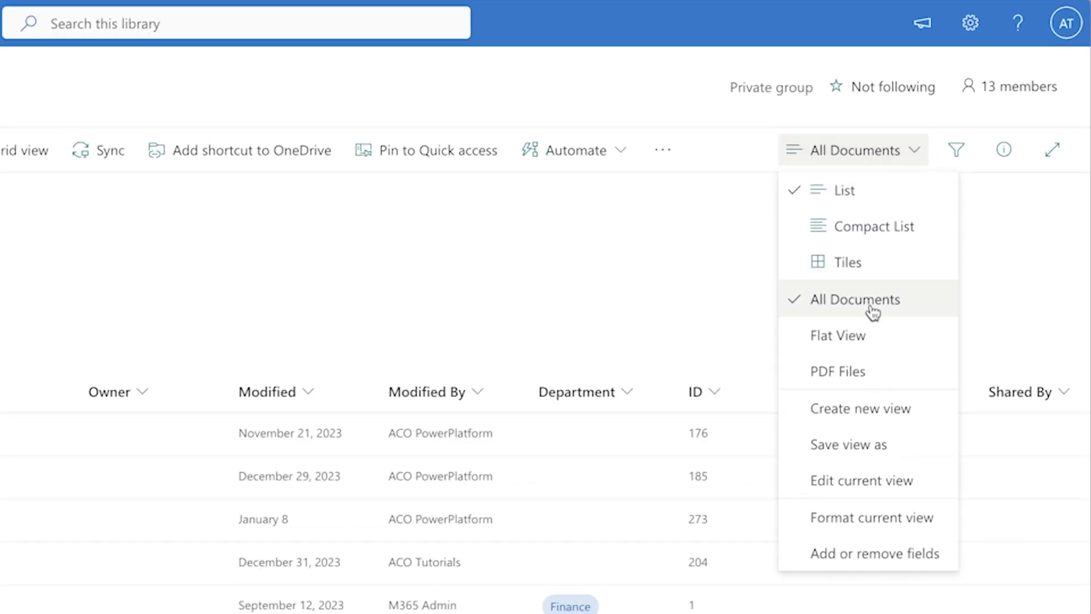
pyautogui.click(878, 381)
pyautogui.click(307, 278)
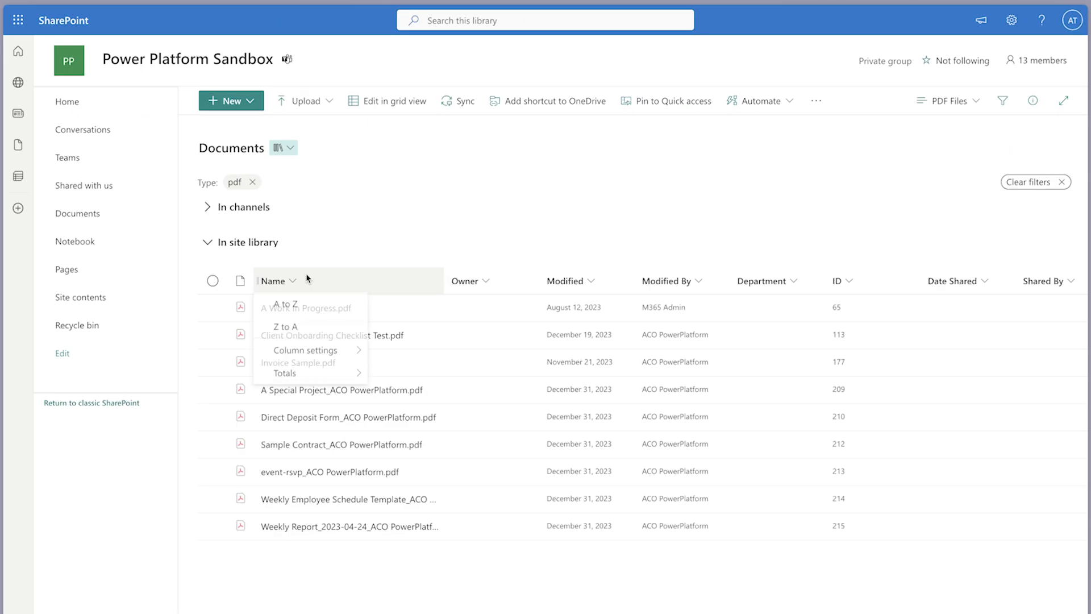
pyautogui.moveTo(347, 374)
pyautogui.click(412, 395)
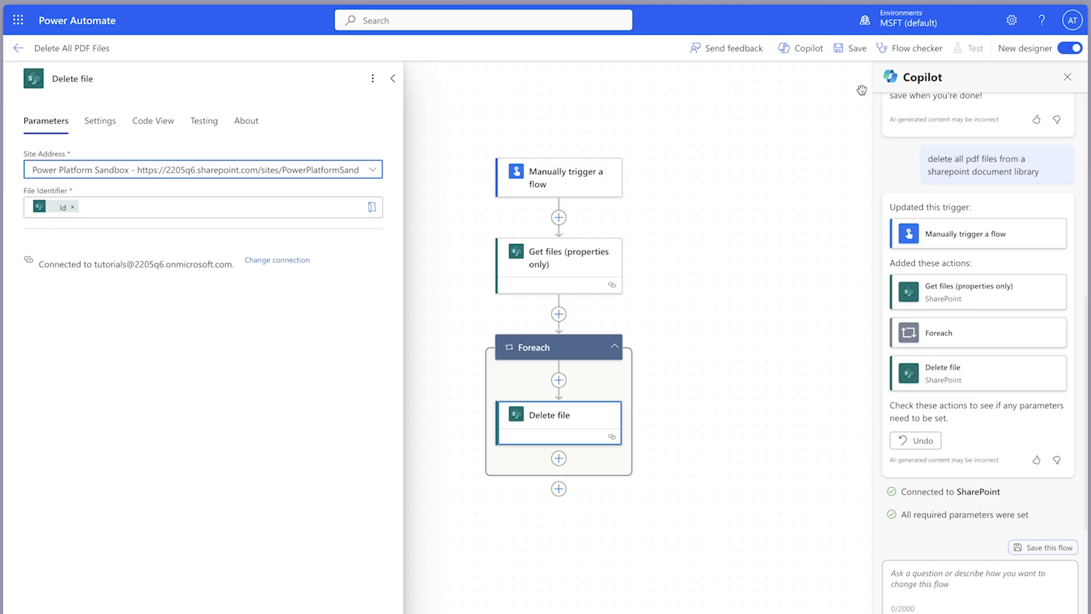
# Save the flow and run a manual test; Get files fails with BadRequest.
pyautogui.click(852, 51)
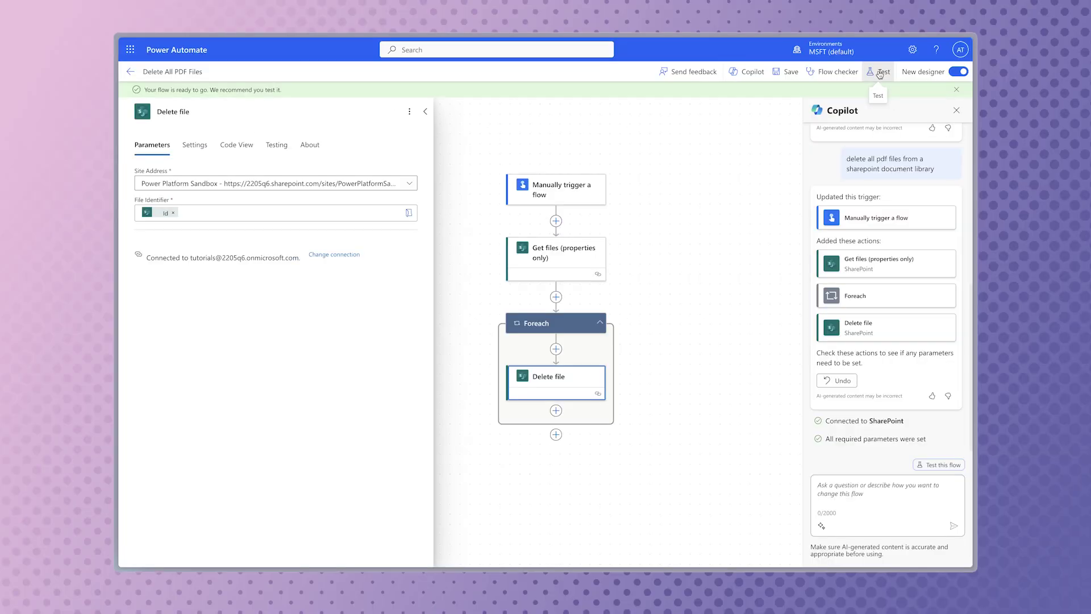
pyautogui.click(970, 48)
pyautogui.click(800, 551)
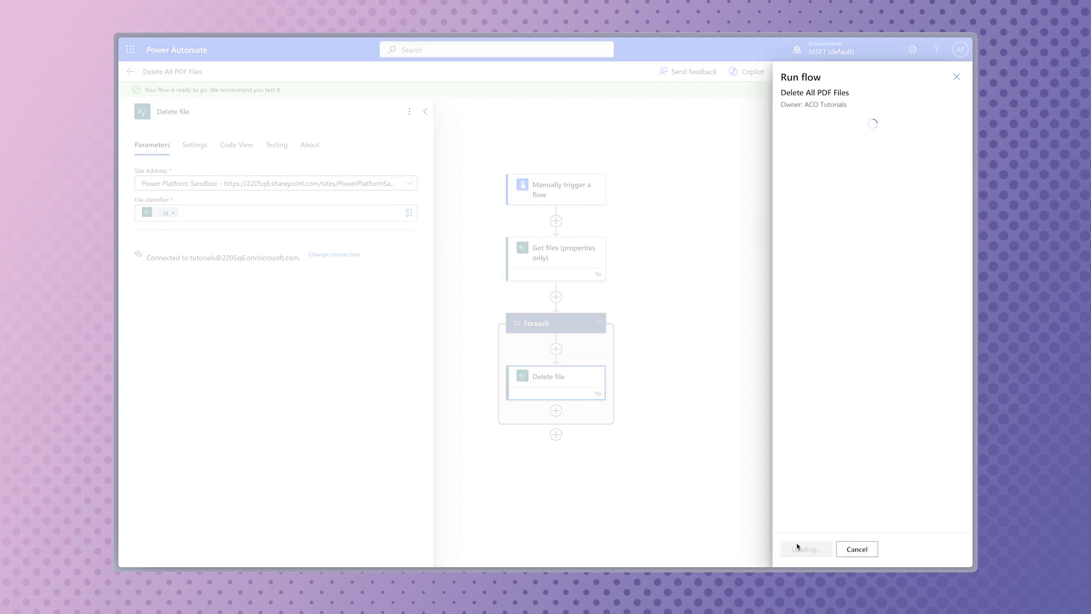
pyautogui.click(814, 551)
pyautogui.click(814, 550)
pyautogui.click(814, 550)
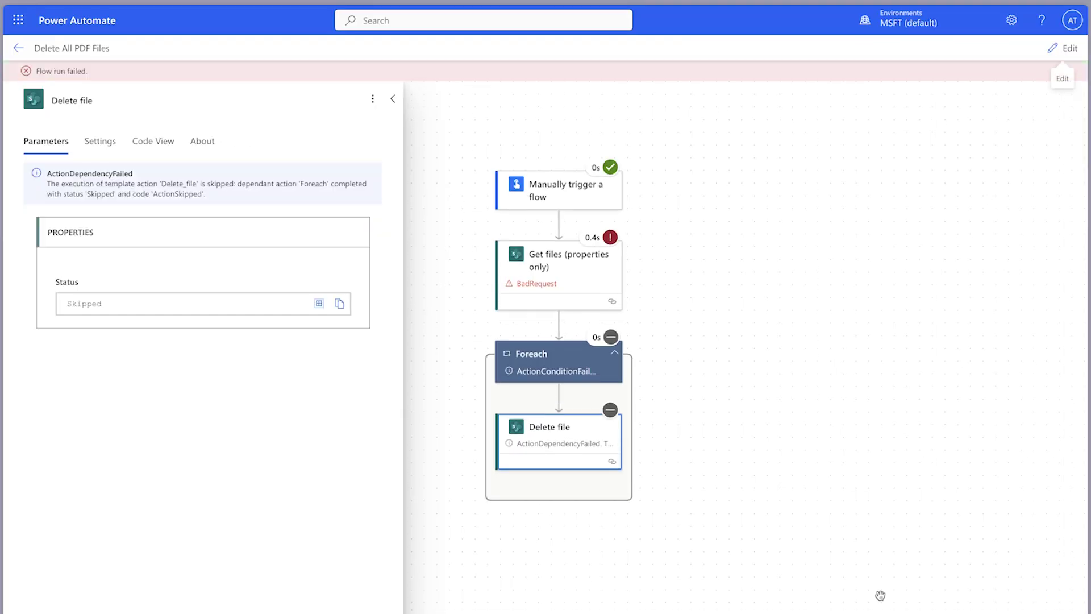
# Inspect the failed Get files output showing 'endswith' is unsupported, and draft a Copilot note about it.
pyautogui.click(578, 291)
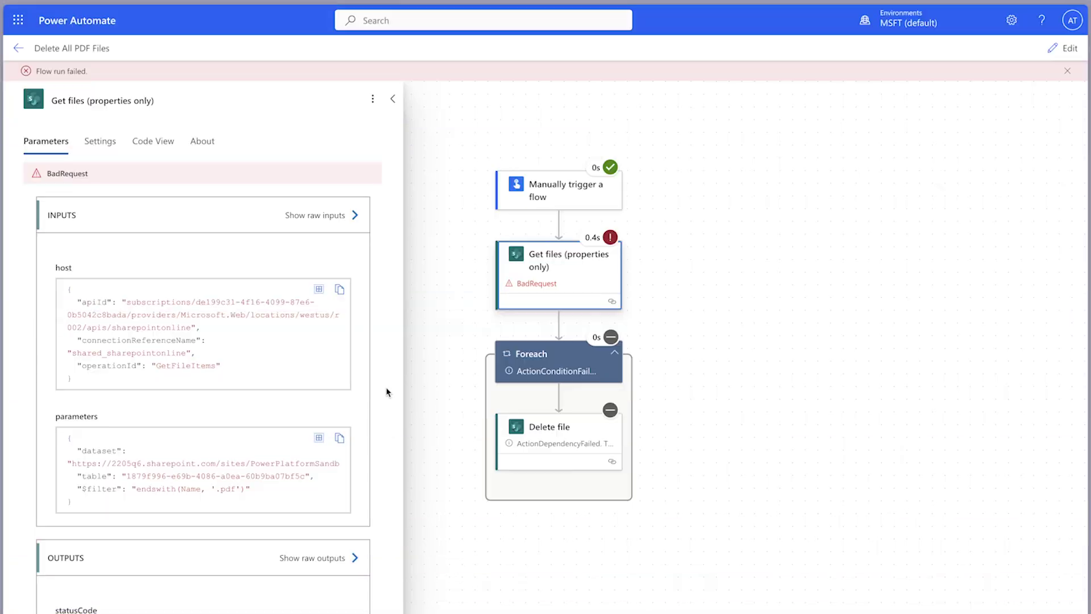
pyautogui.scroll(-10, 386, 392)
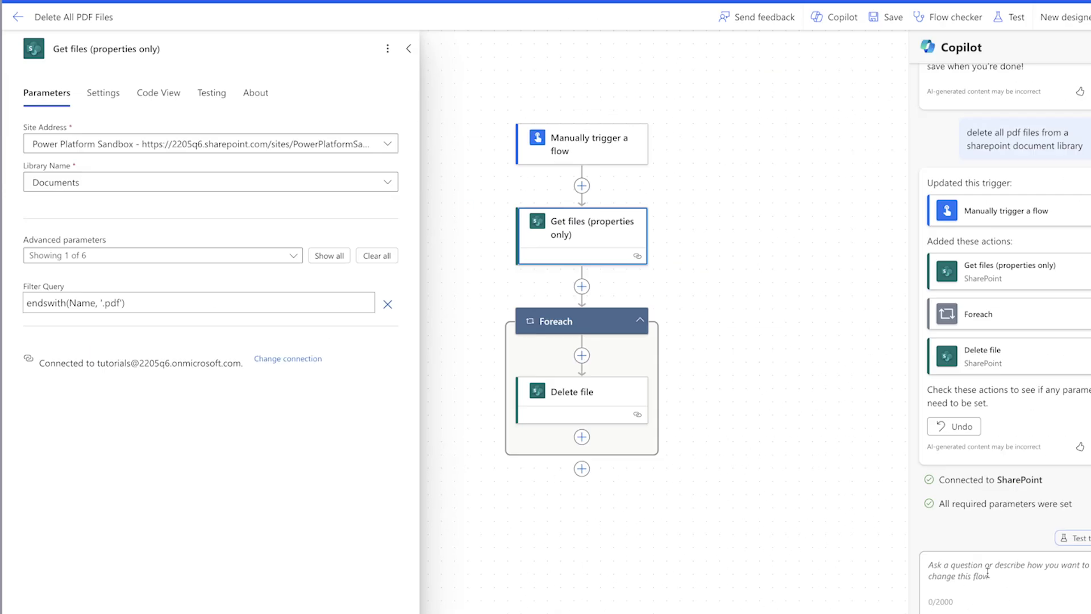
pyautogui.write('the ')
pyautogui.write('ends with operator in the filter query is')
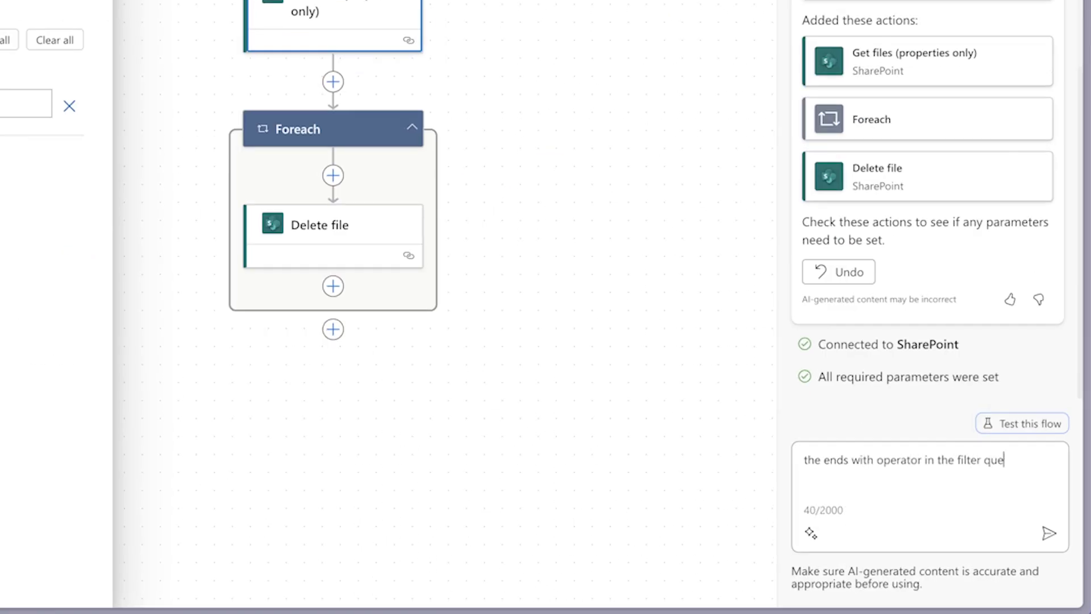
pyautogui.write(' invalid')
# Tell Copilot the filter query fails and ask it to delete all Documents PDFs; save and use classic designer.
pyautogui.press('Return')
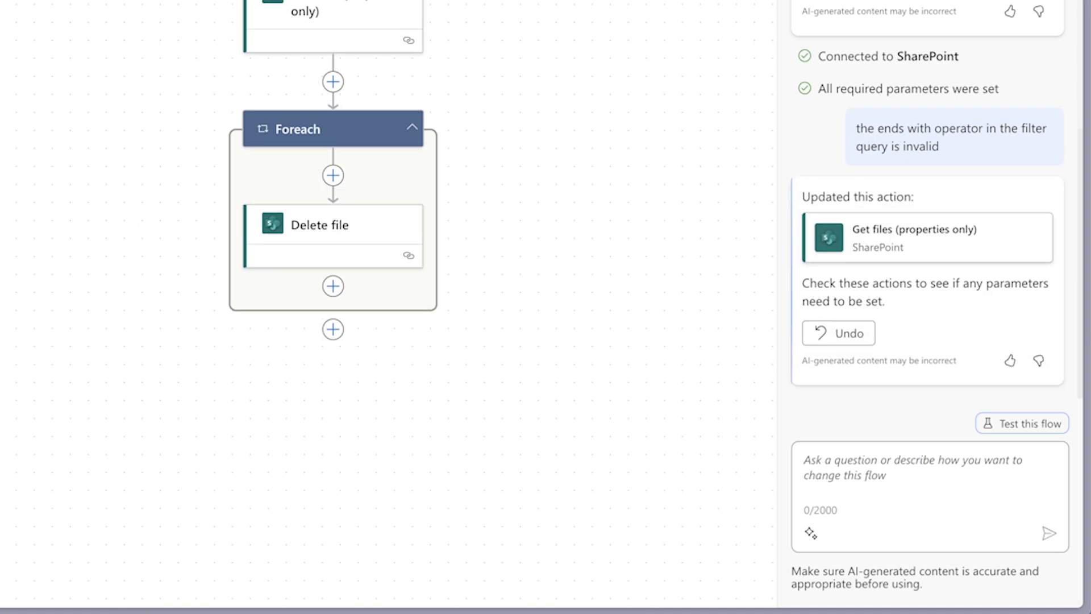
pyautogui.click(334, 37)
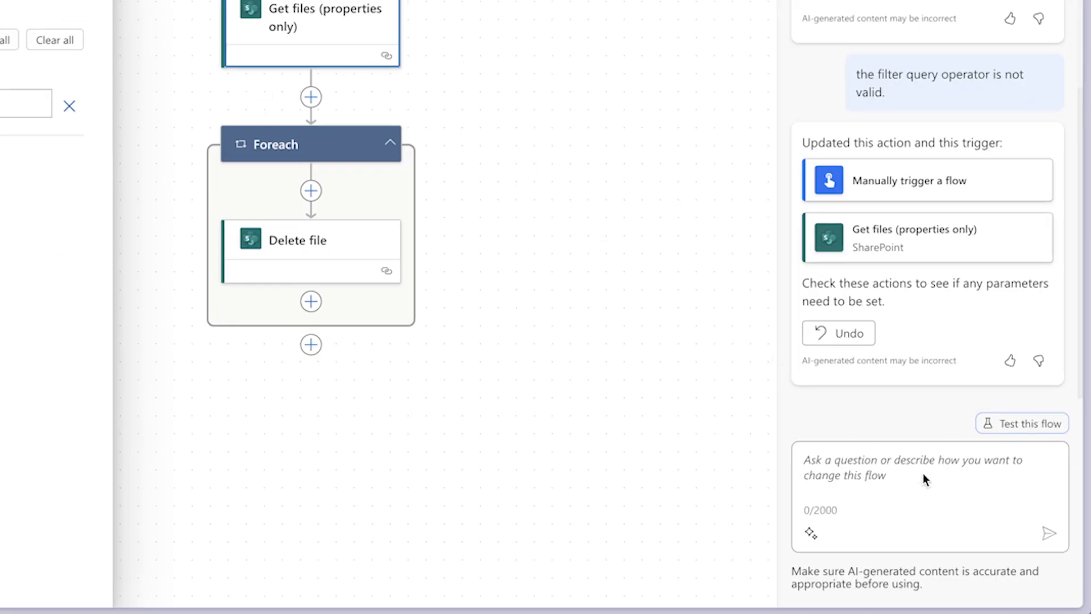
pyautogui.click(922, 478)
pyautogui.write('the')
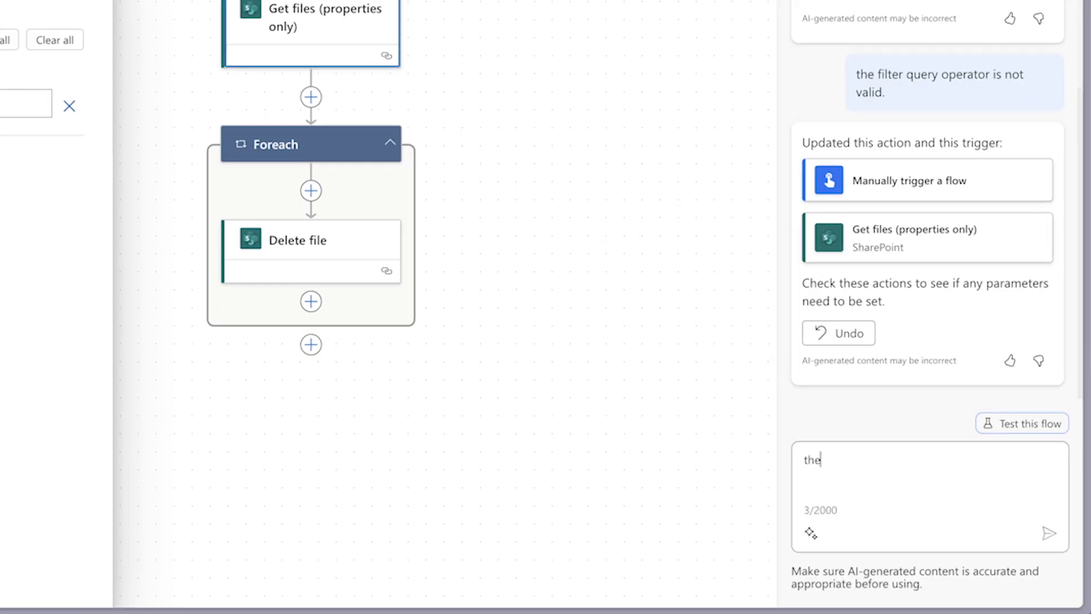
pyautogui.write(' filter query will not work. i need the flow to delete all pdf files in my document library')
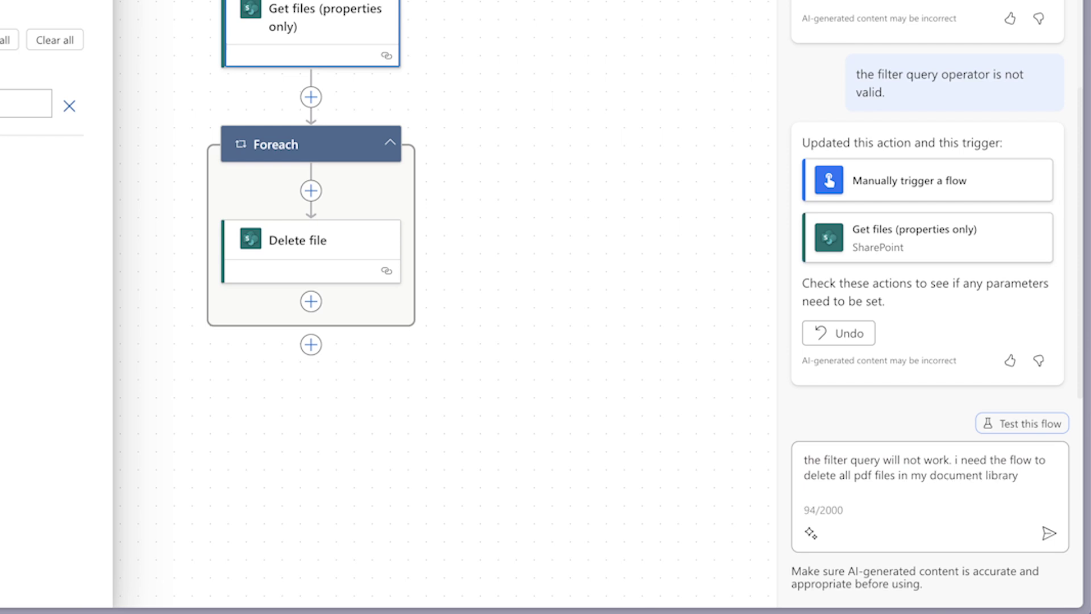
pyautogui.press('Return')
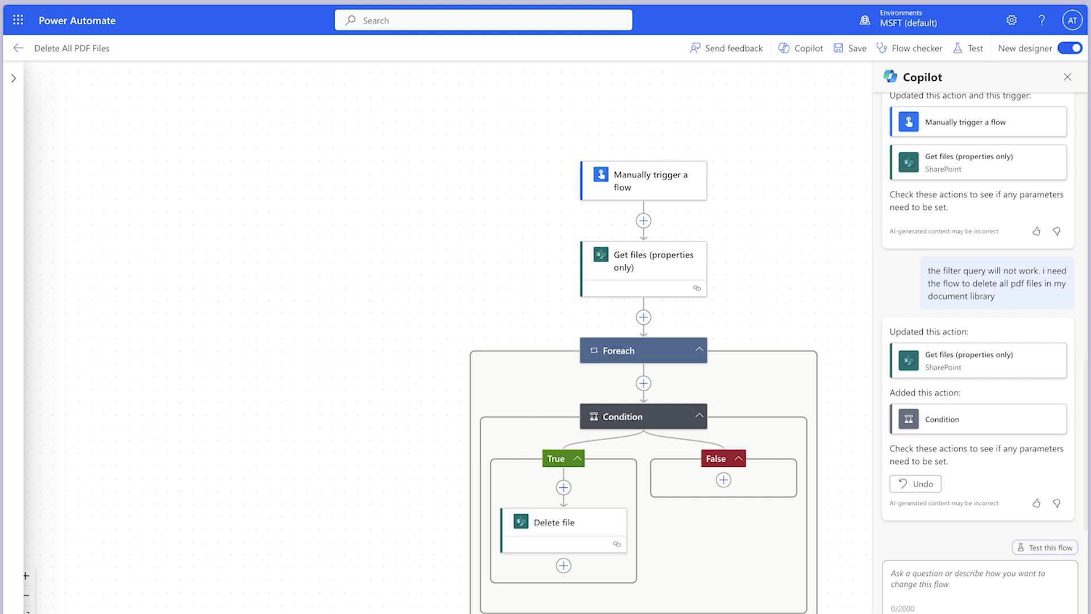
pyautogui.click(847, 49)
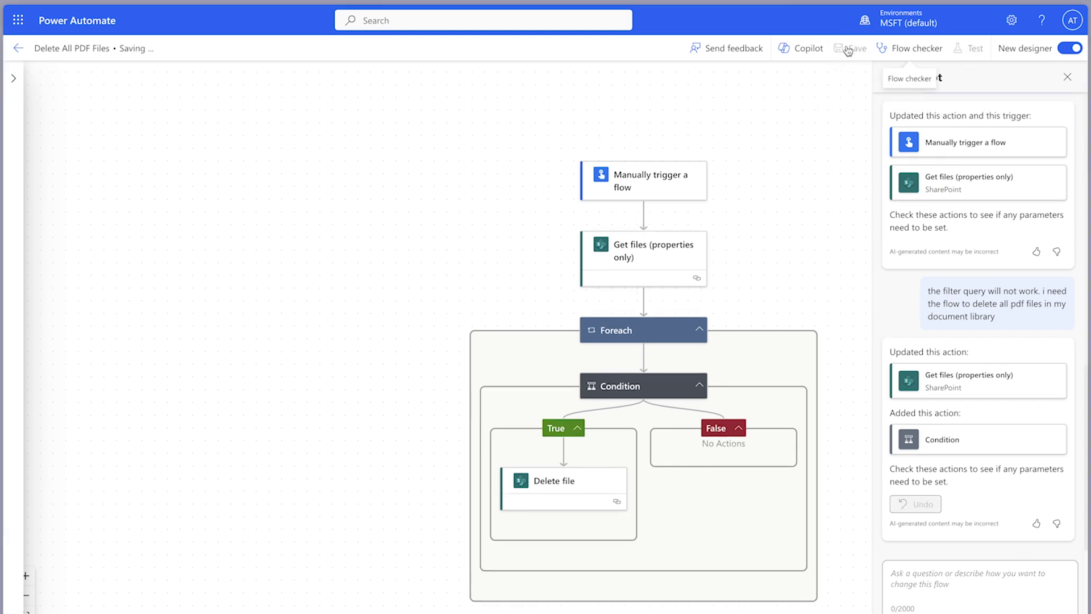
pyautogui.click(1063, 50)
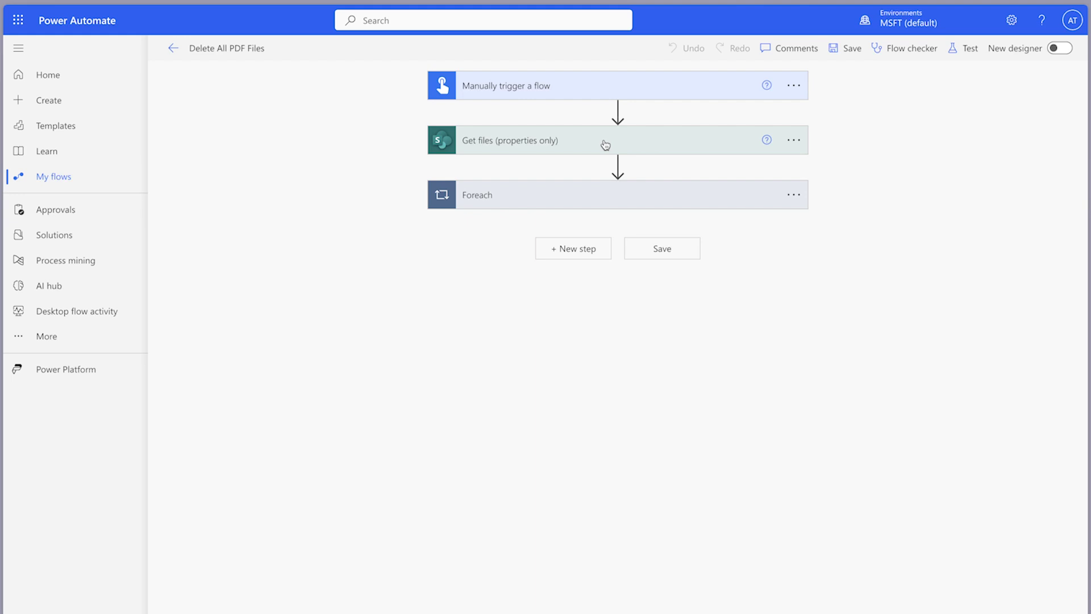
pyautogui.click(605, 143)
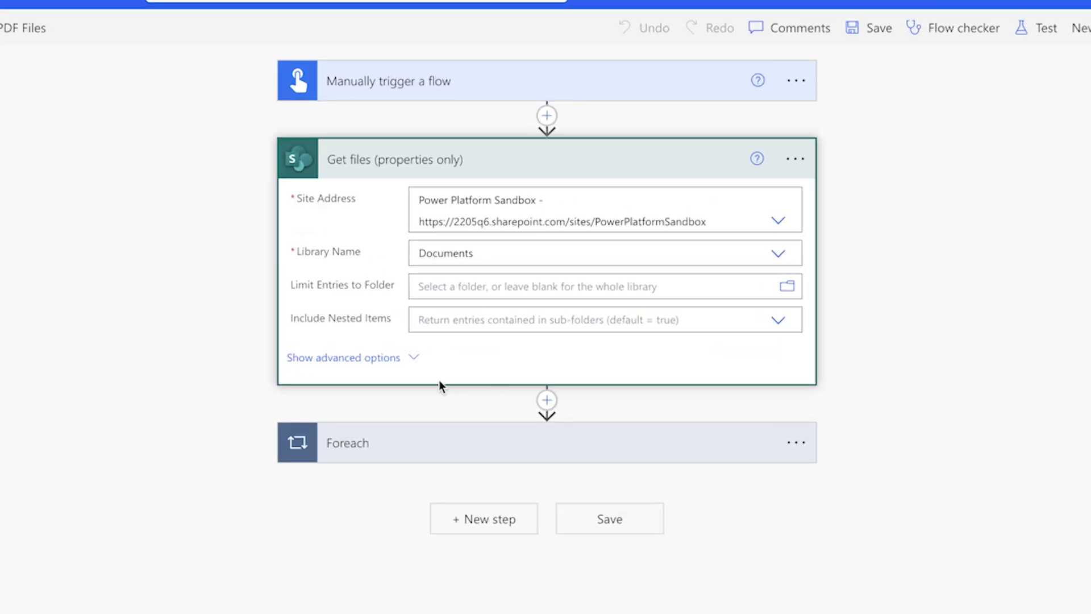
pyautogui.click(524, 283)
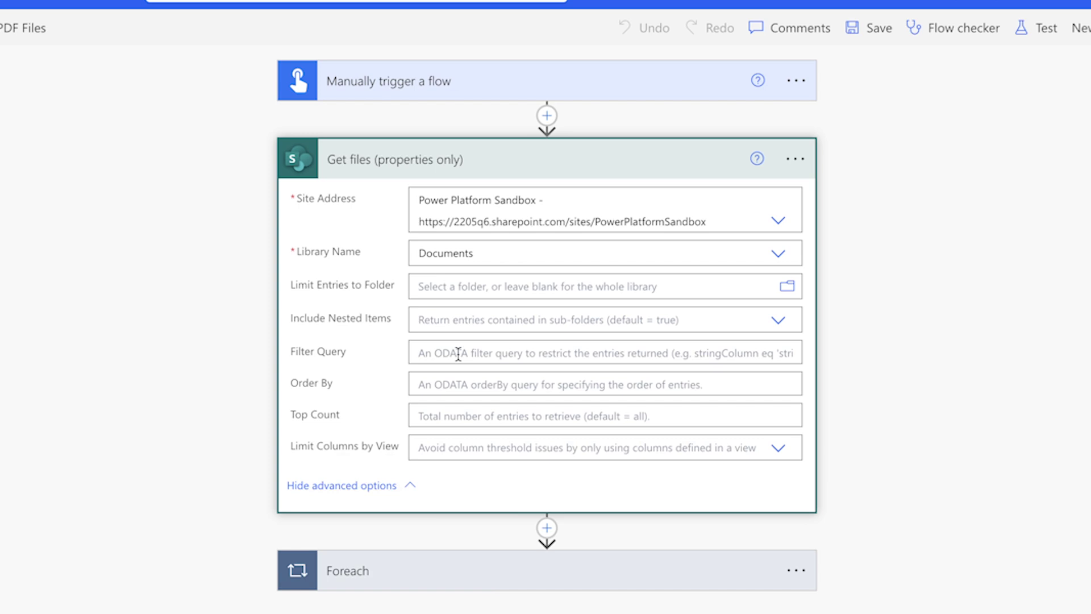
pyautogui.click(616, 159)
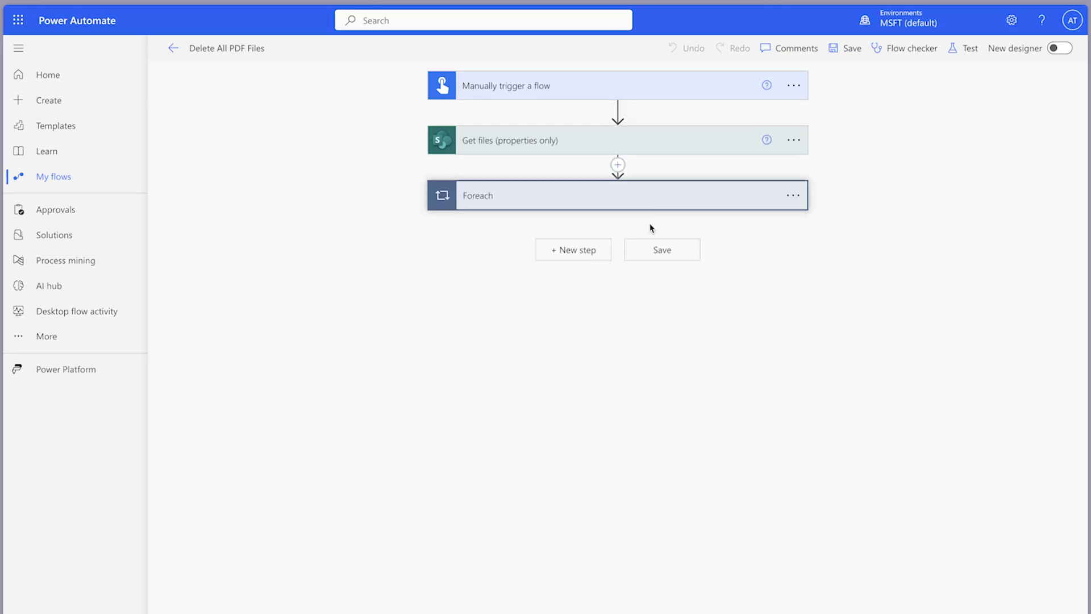
pyautogui.click(650, 206)
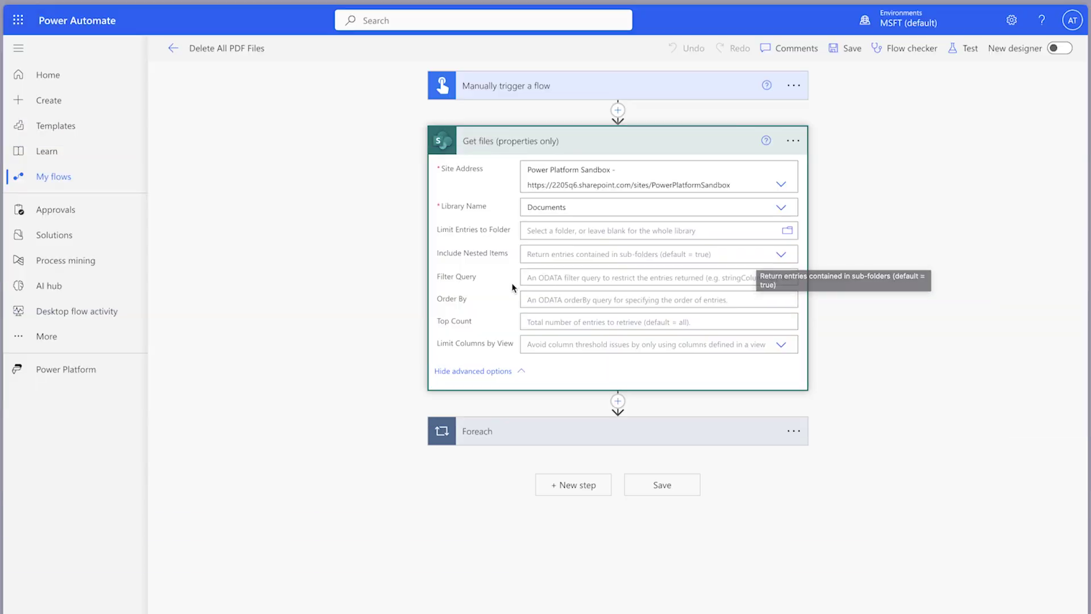
# Set the Get files Filter Query to FSObjType eq 0 and search for a Compose action below it.
pyautogui.click(517, 277)
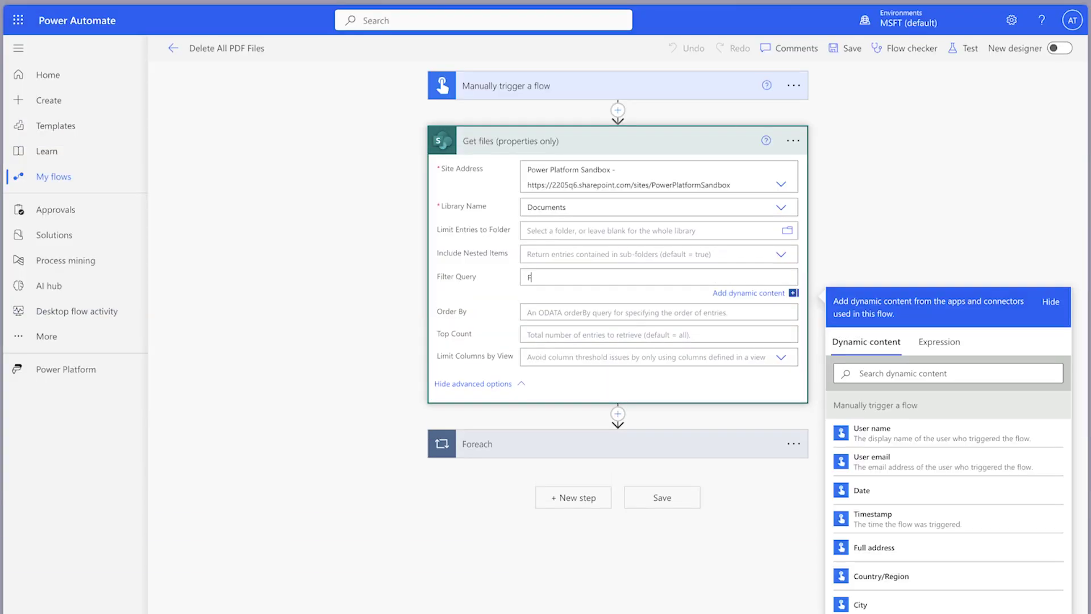
pyautogui.write('FS')
pyautogui.write('Ob')
pyautogui.write('jType eq 0')
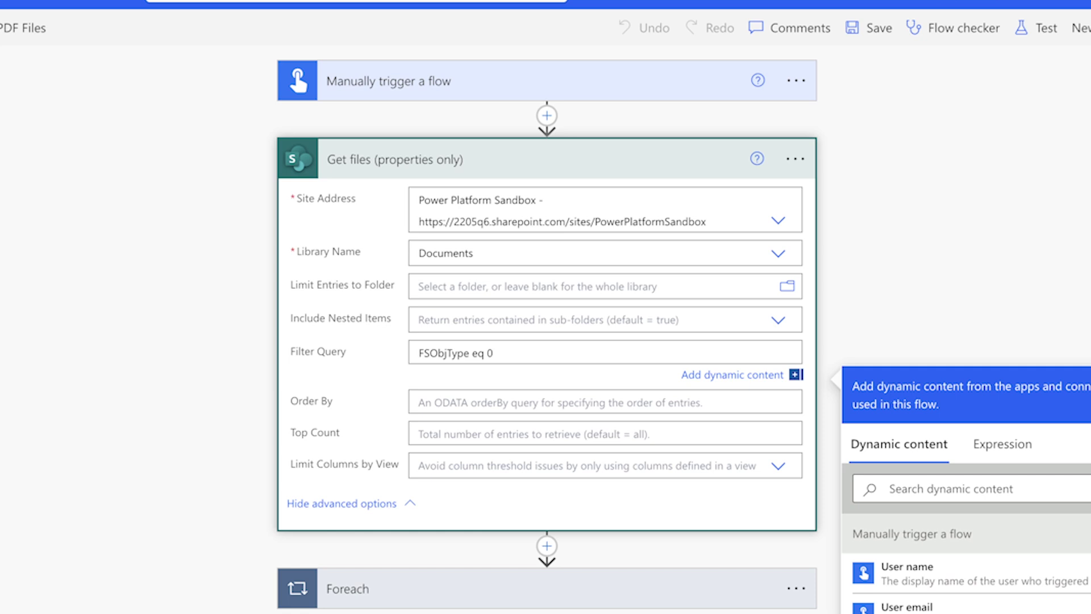
pyautogui.click(547, 545)
pyautogui.click(562, 591)
pyautogui.write('Compose')
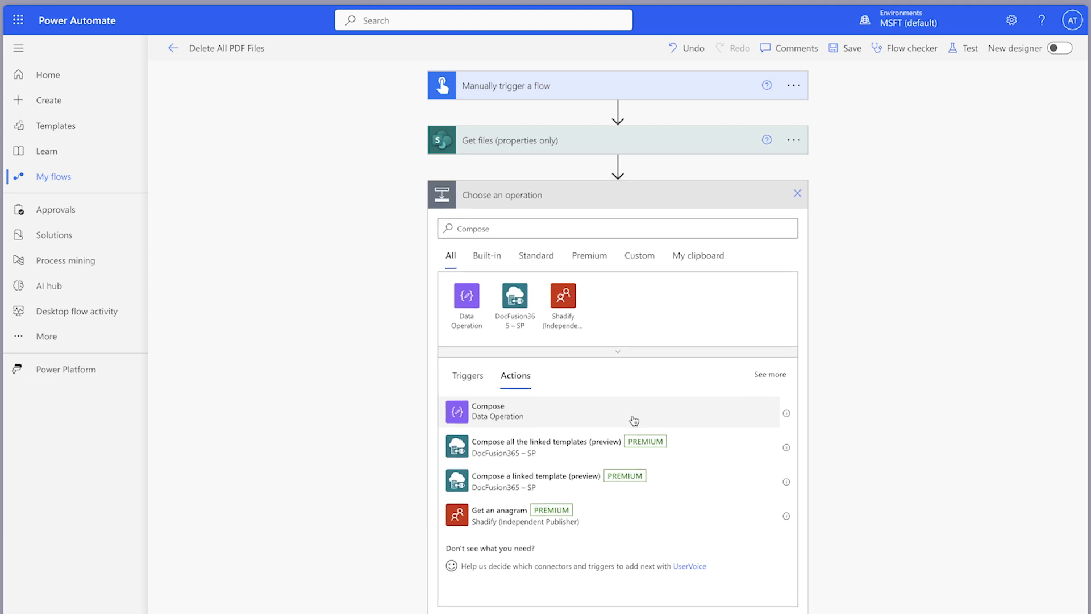
# Add a 'Compose - File Count' step with Inputs length() of the Get files value.
pyautogui.click(631, 420)
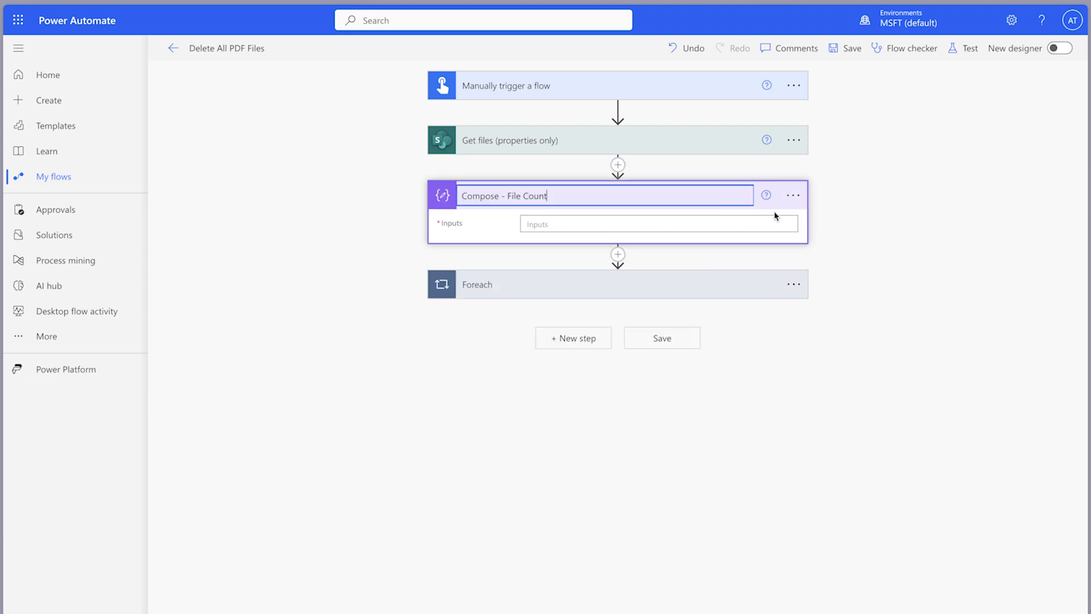
pyautogui.click(735, 224)
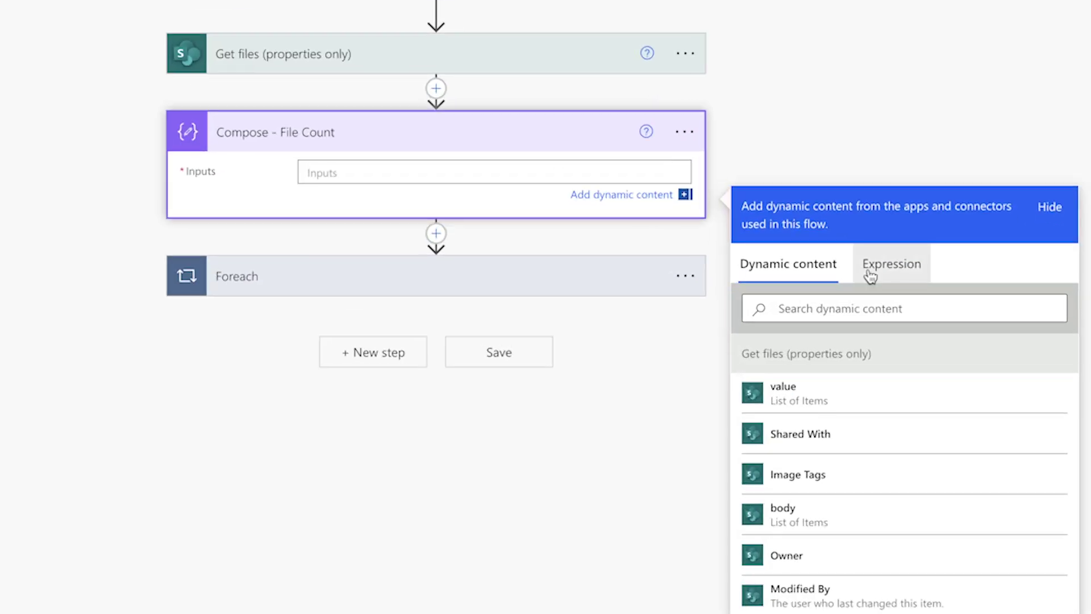
pyautogui.click(924, 286)
pyautogui.write('length(')
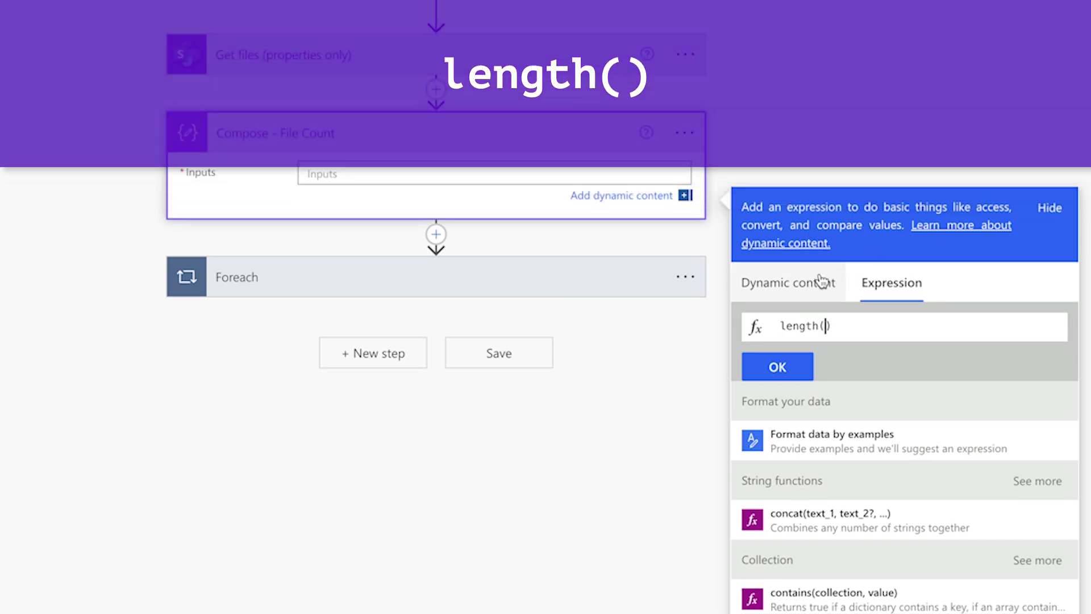
pyautogui.click(812, 279)
pyautogui.click(865, 546)
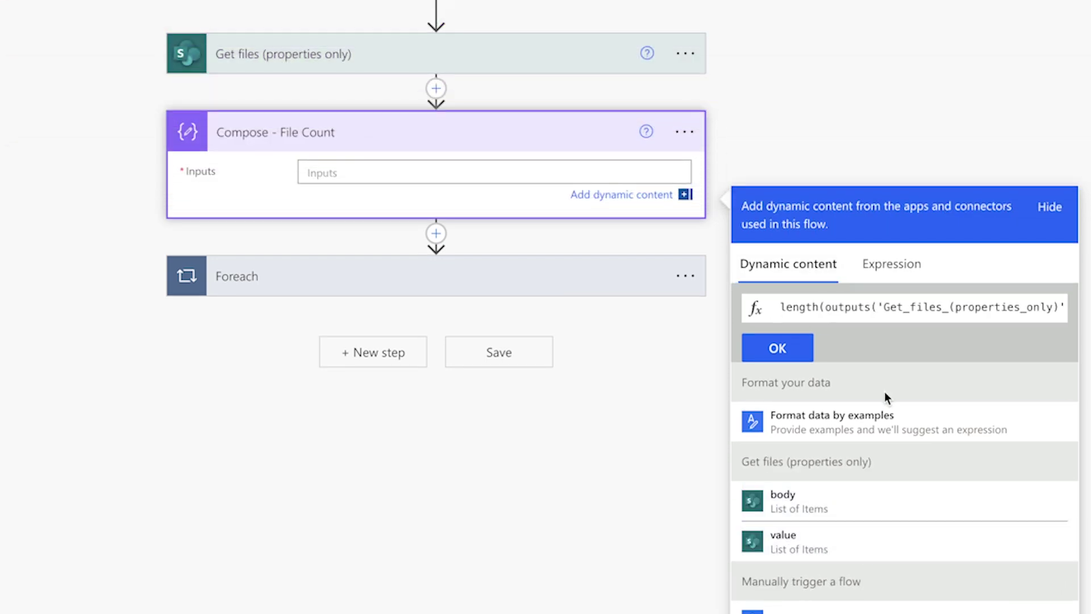
pyautogui.click(778, 354)
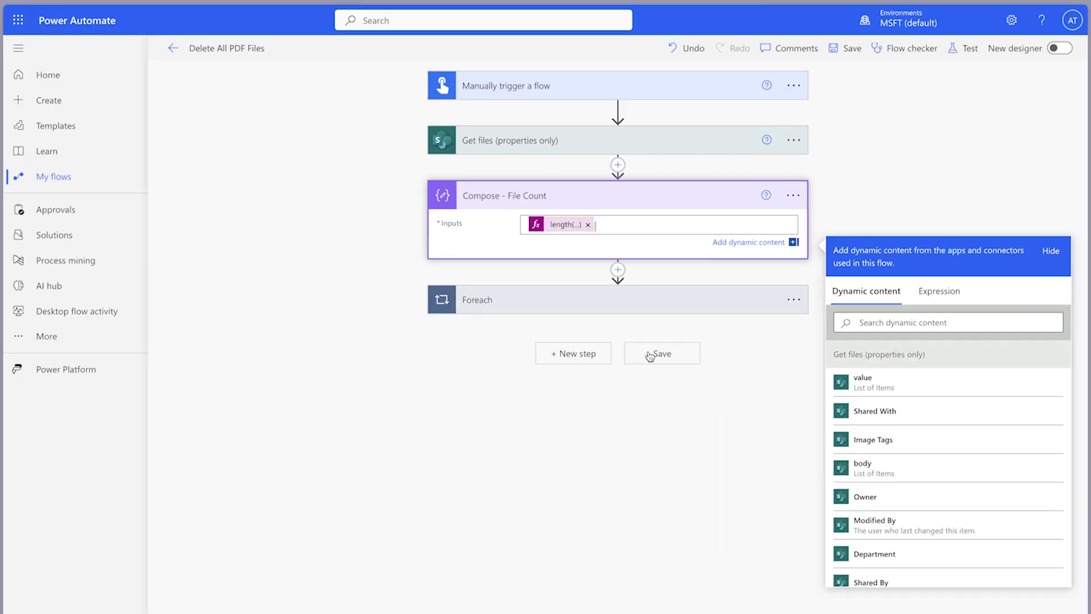
pyautogui.click(649, 356)
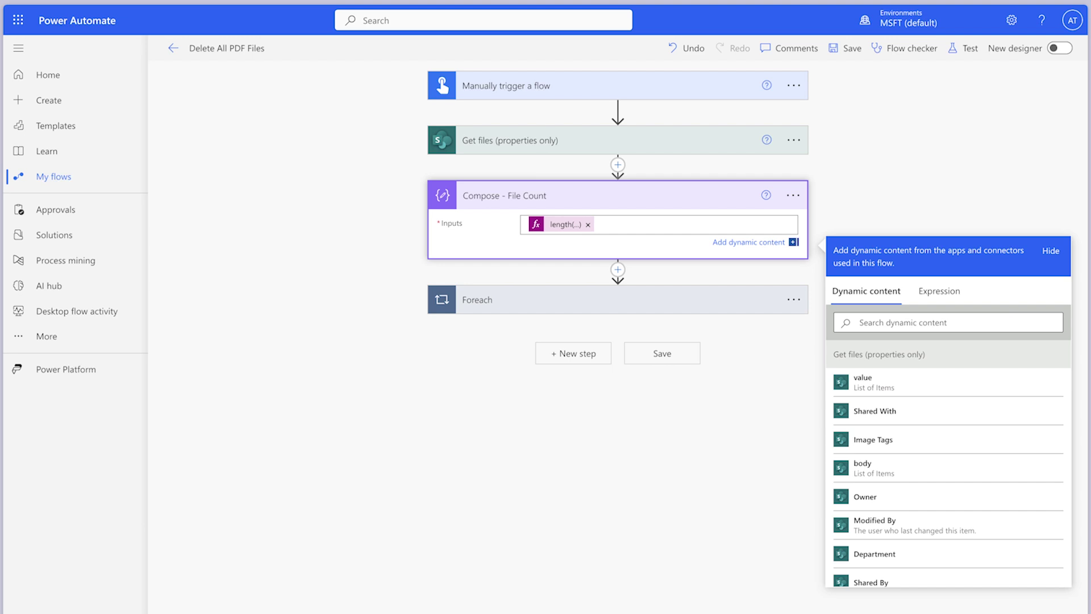
# Delete the Foreach step from the flow.
pyautogui.click(793, 300)
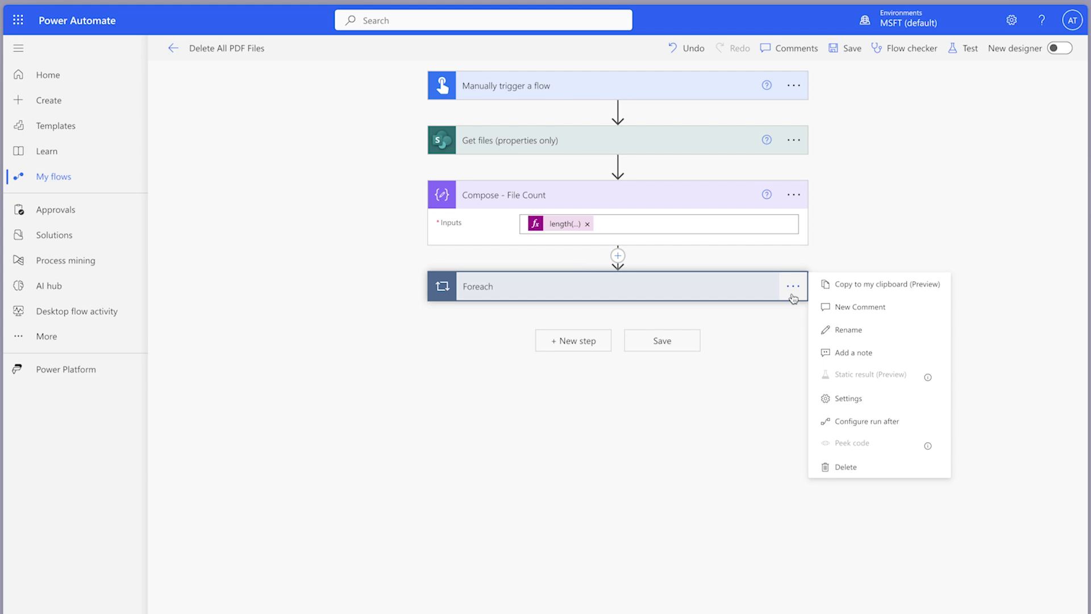
pyautogui.click(848, 287)
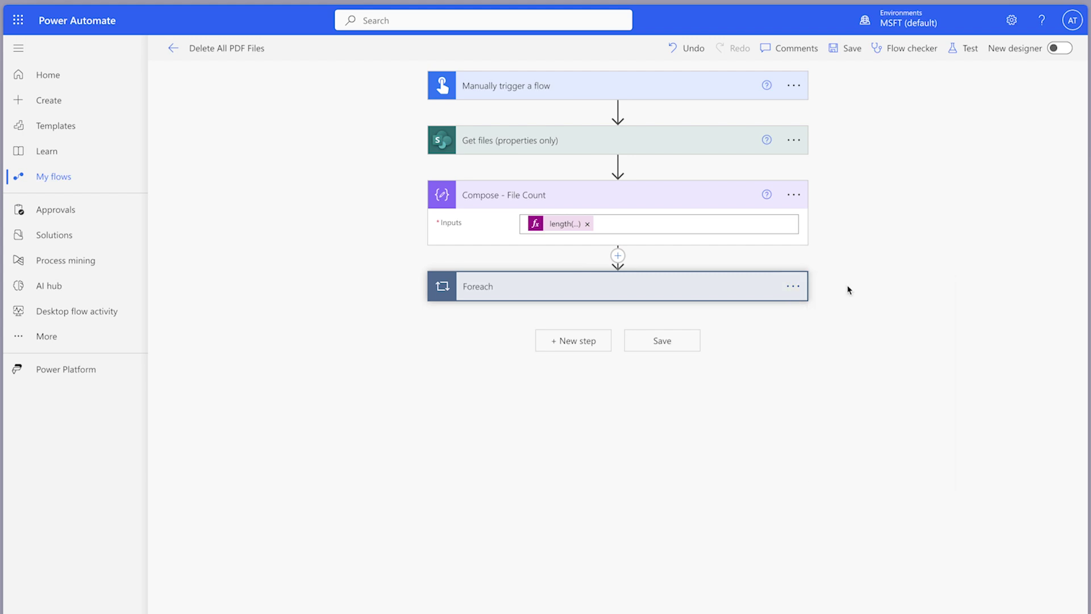
pyautogui.click(793, 286)
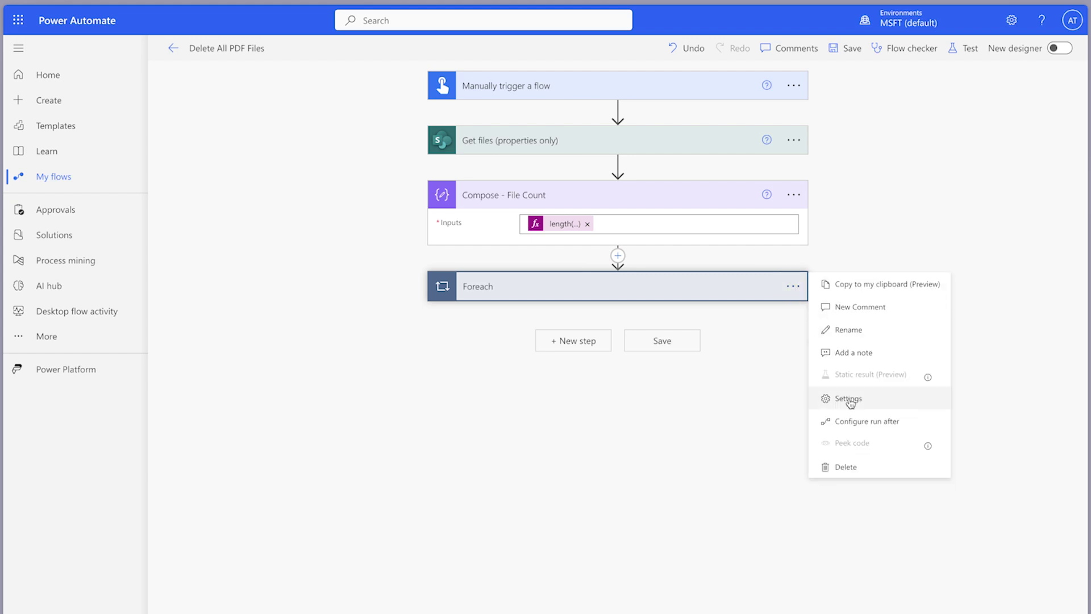
pyautogui.click(856, 467)
pyautogui.click(562, 371)
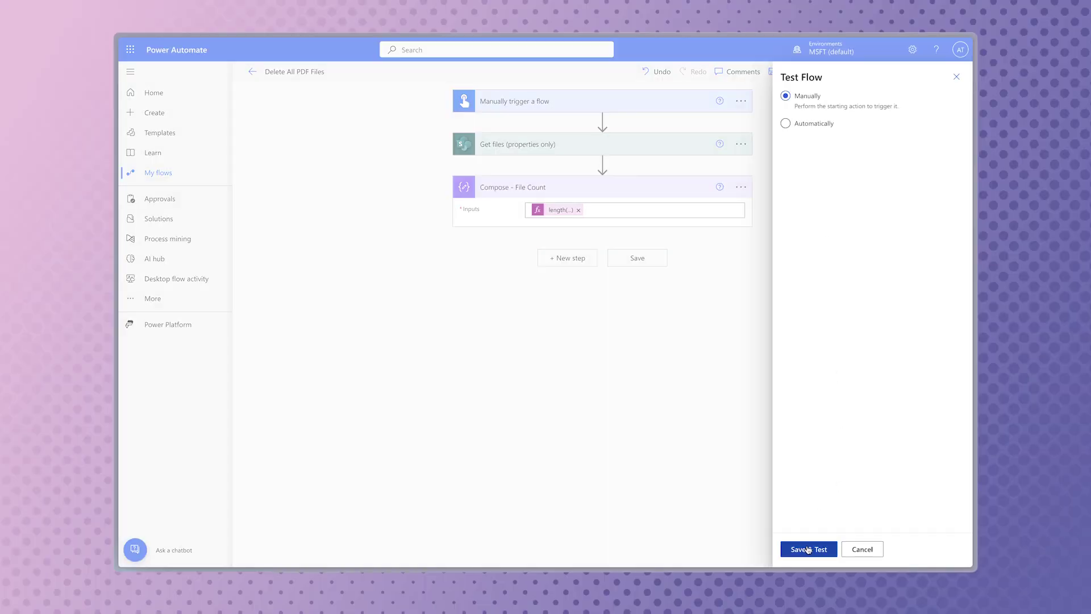
# Save and manually test the flow, then check the File Count result of 75 files.
pyautogui.click(807, 544)
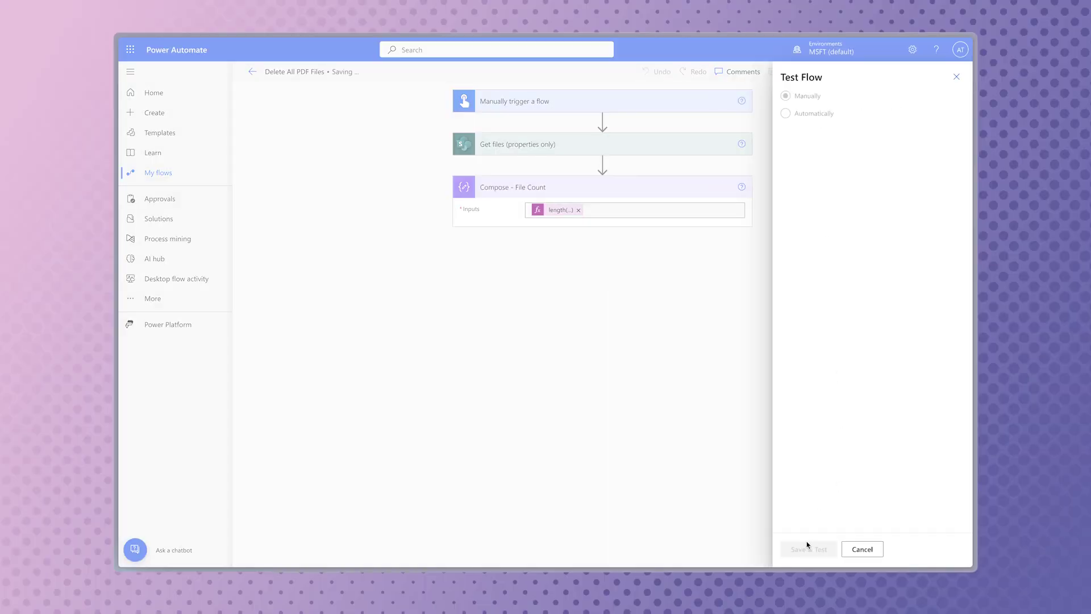
pyautogui.click(841, 547)
pyautogui.click(842, 548)
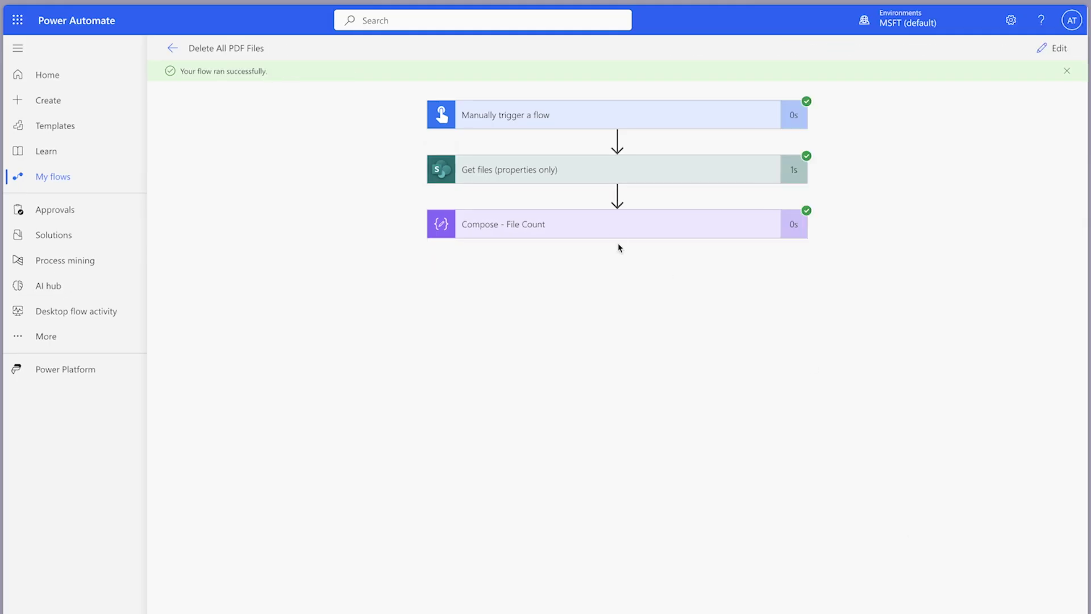
pyautogui.click(599, 221)
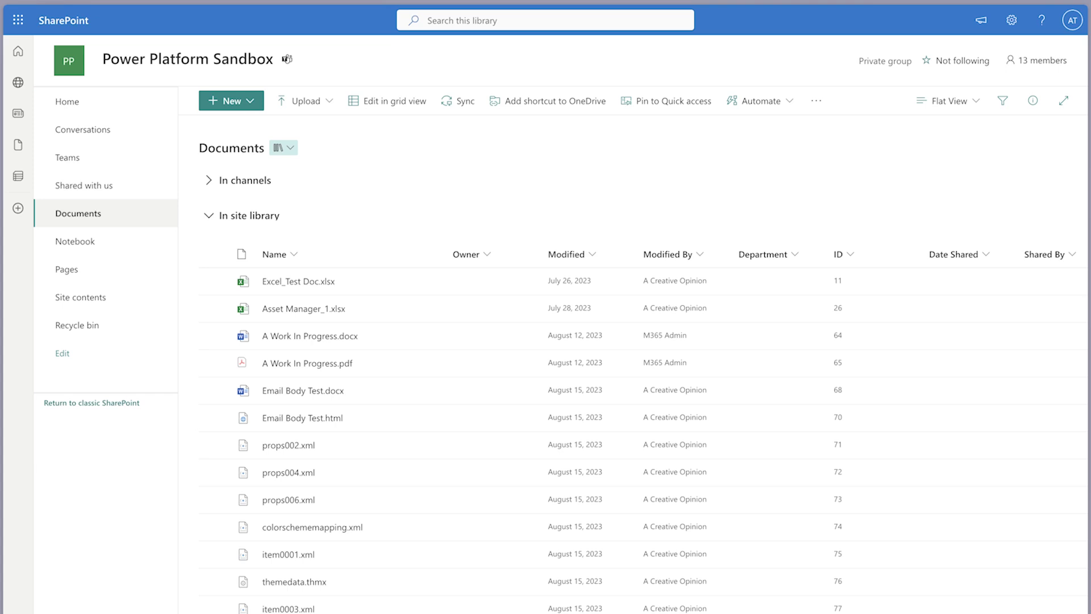
# Create a Documents library view named 'A New Flat View' and open its edit settings.
pyautogui.click(956, 104)
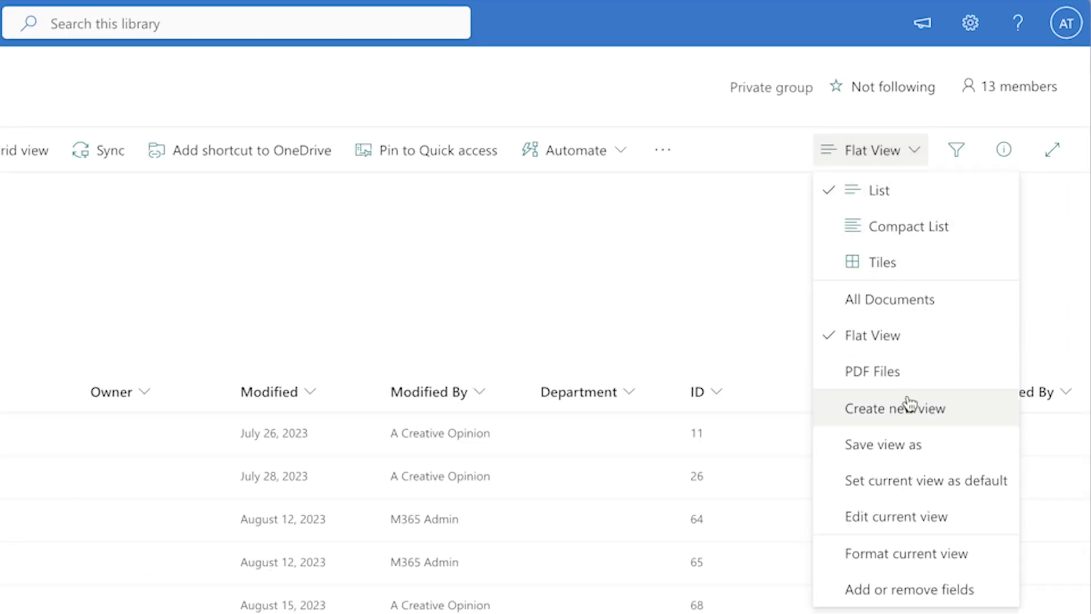
pyautogui.click(910, 403)
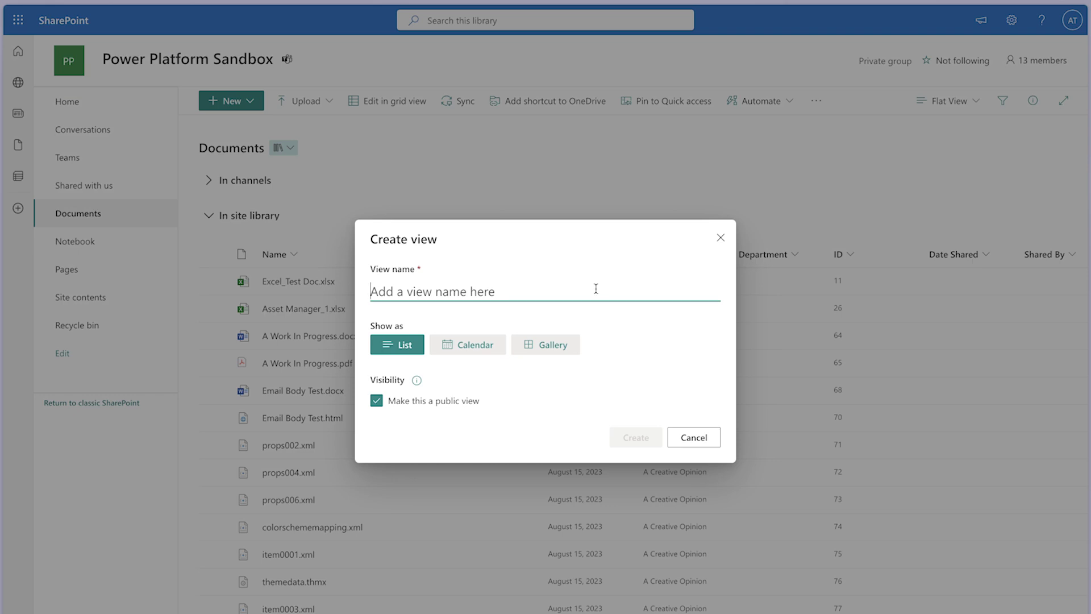
pyautogui.write('A New Flat View')
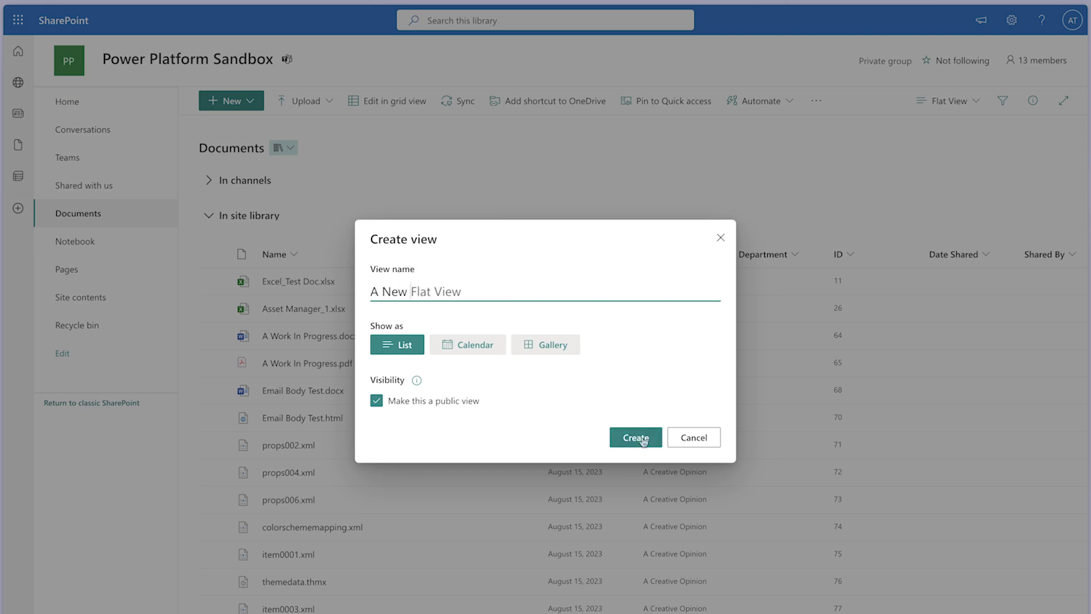
pyautogui.click(635, 437)
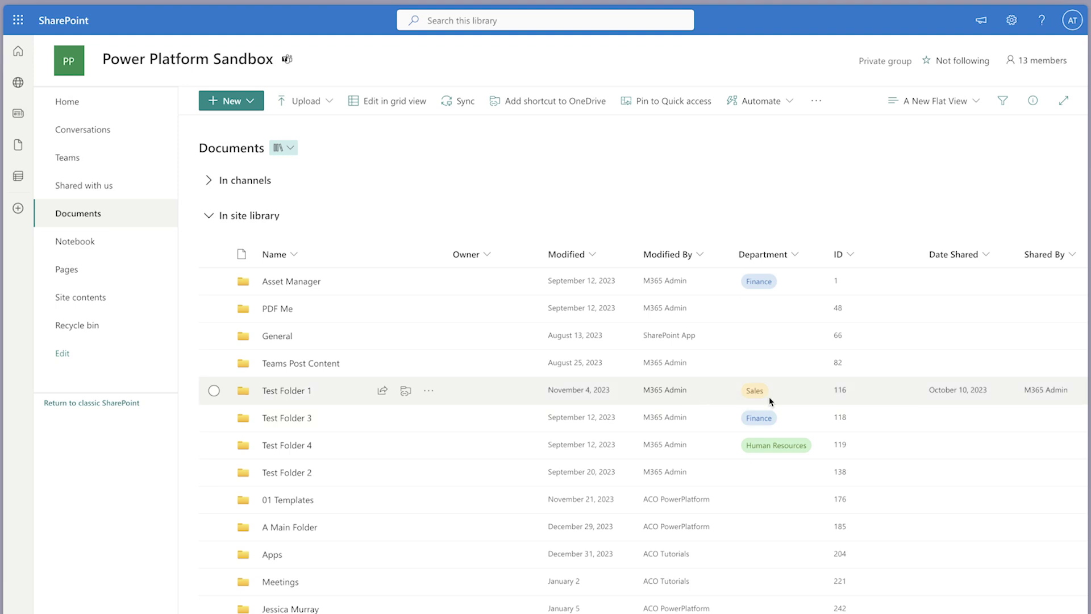
pyautogui.click(942, 101)
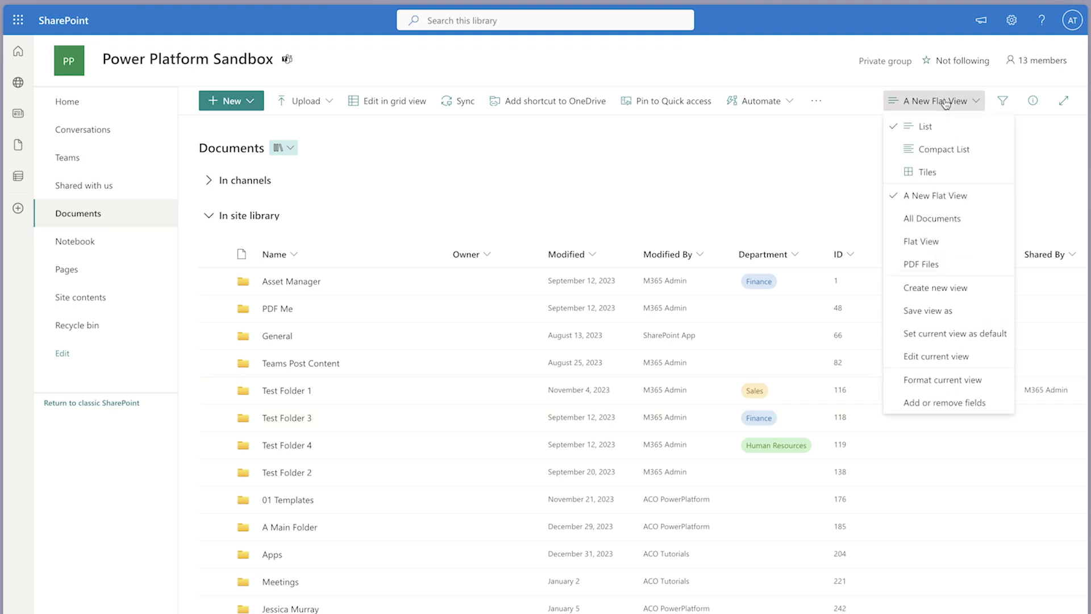
pyautogui.click(954, 356)
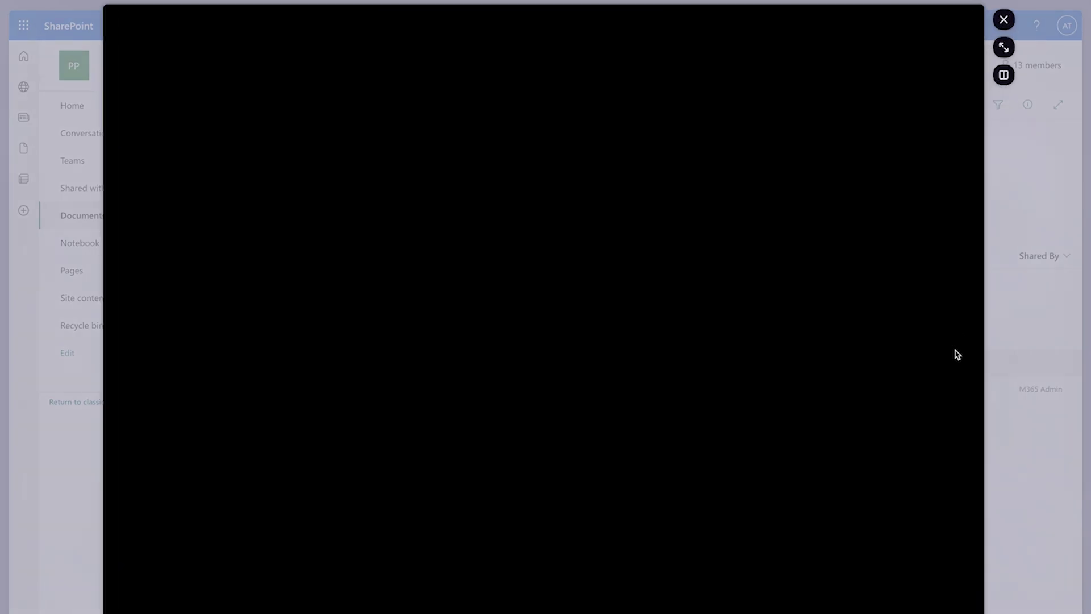
# Sort A New Flat View by Modified, newest first, and show all items without folders.
pyautogui.scroll(-10, 828, 341)
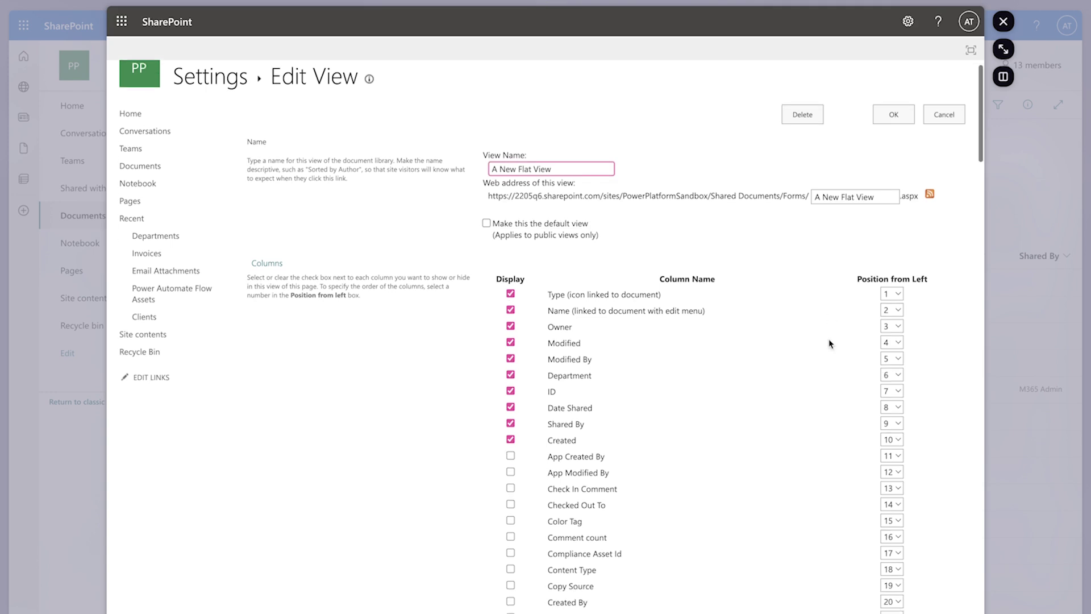
pyautogui.click(633, 323)
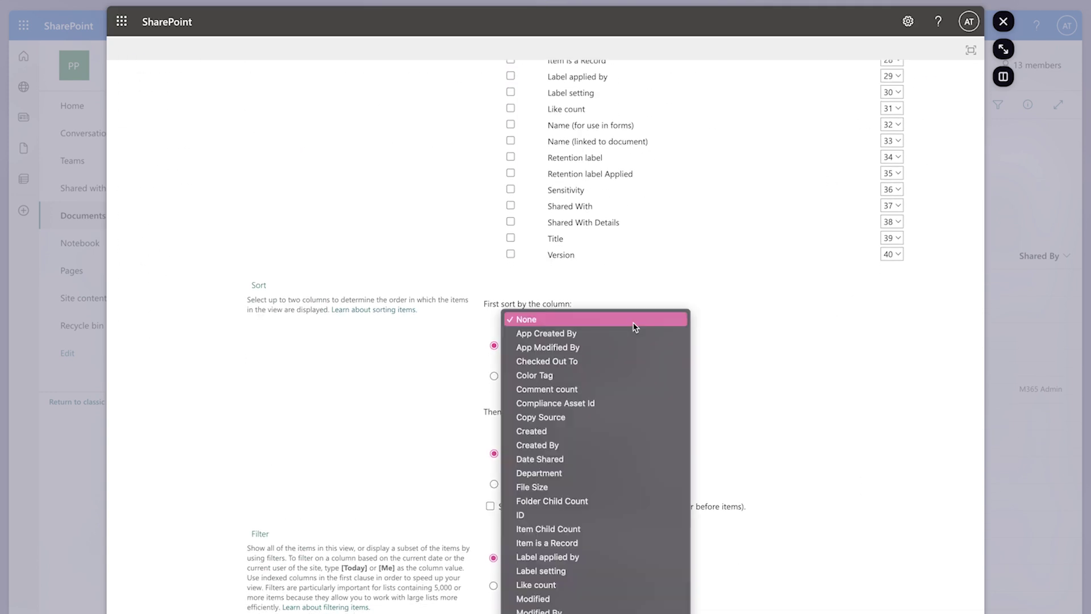
pyautogui.scroll(-3, 602, 432)
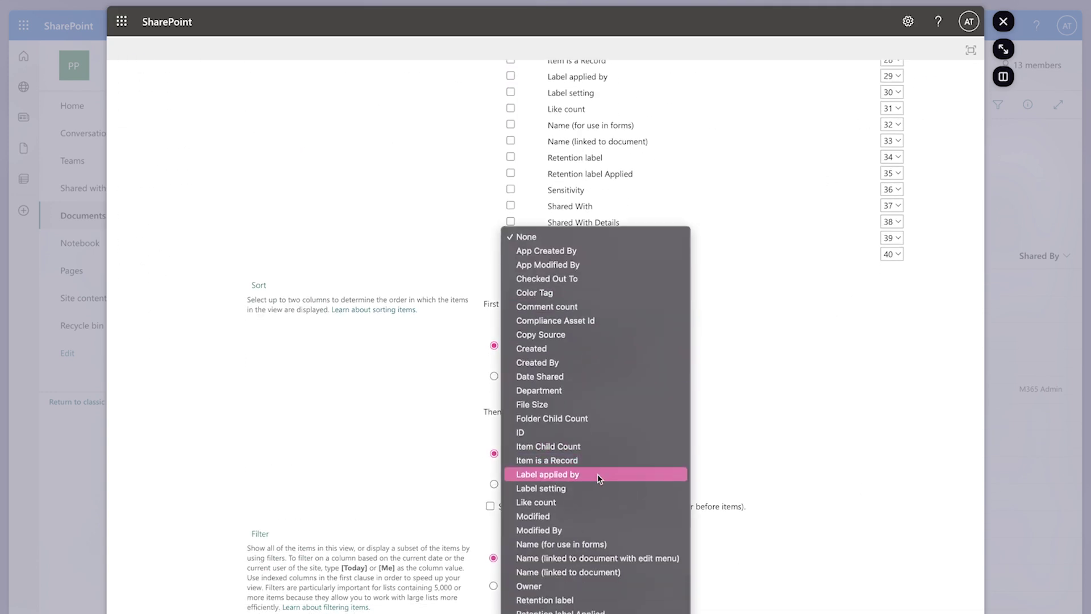
pyautogui.click(596, 518)
pyautogui.click(494, 376)
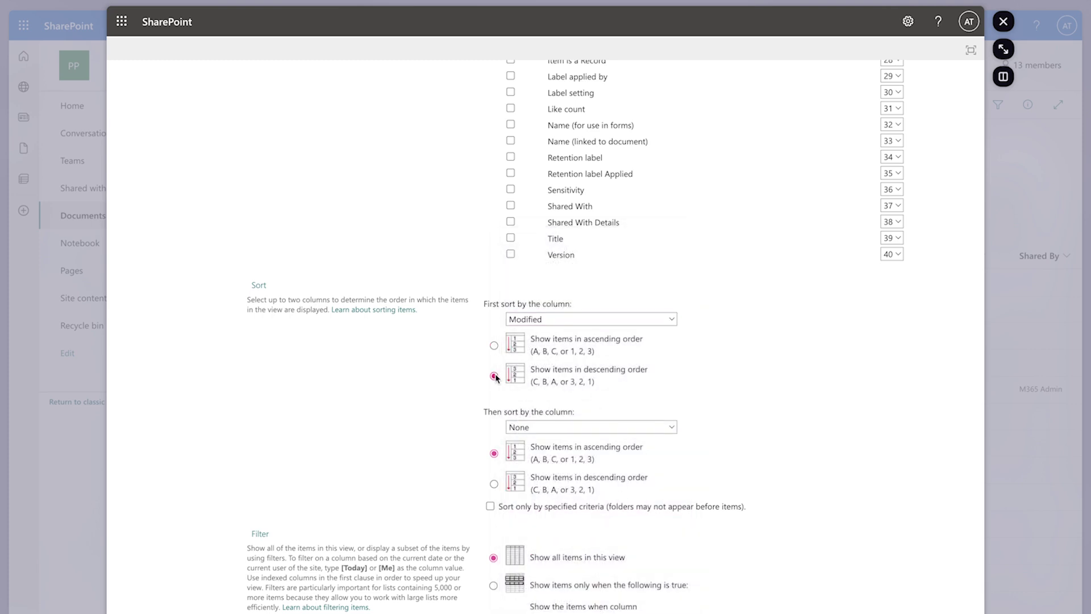
pyautogui.scroll(-15, 802, 394)
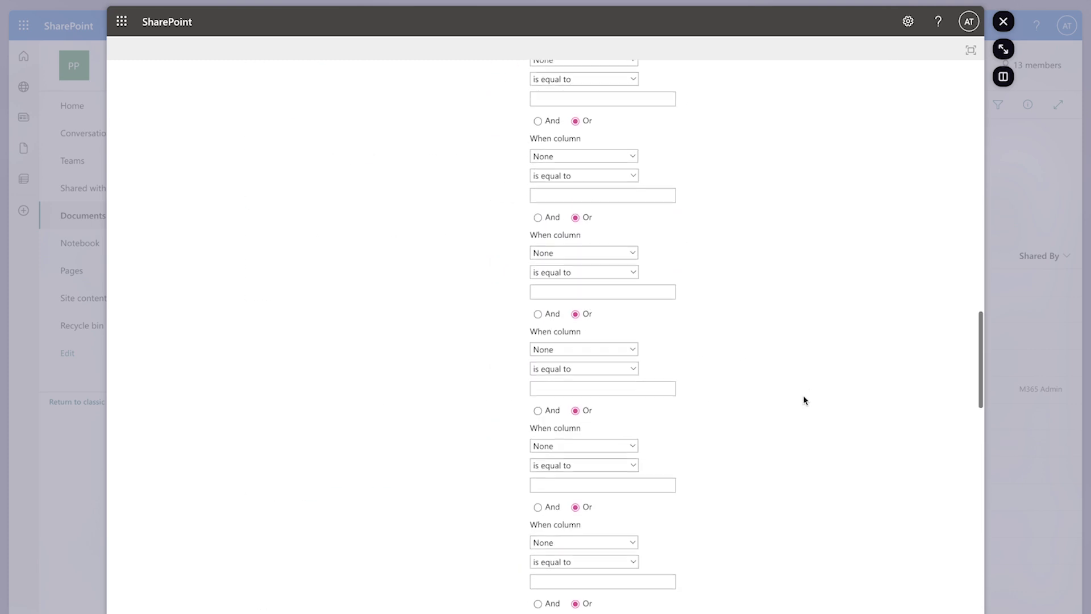
pyautogui.scroll(-15, 803, 400)
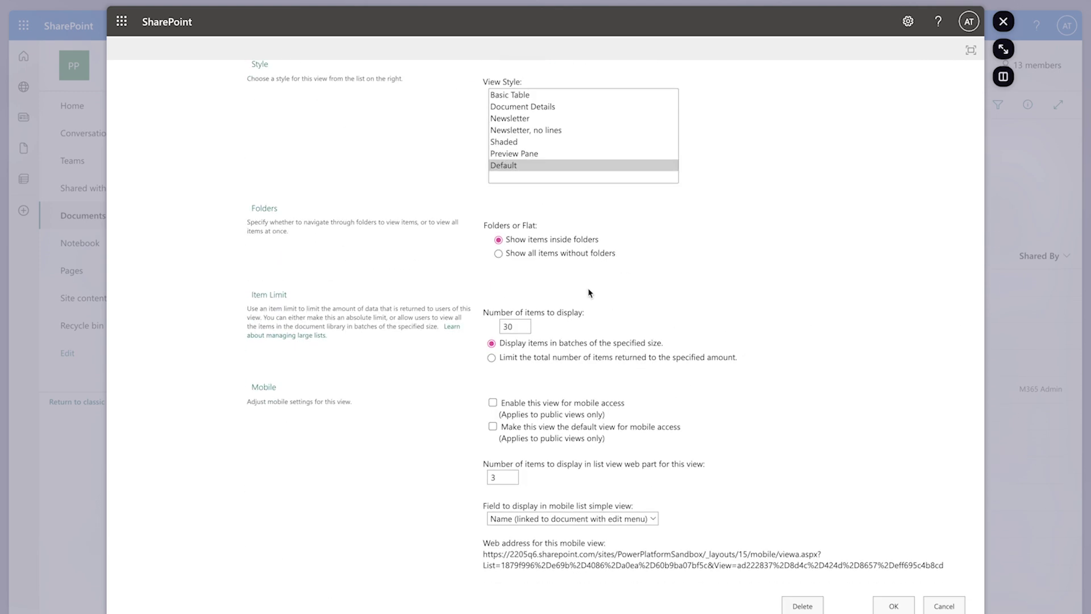
pyautogui.click(559, 254)
pyautogui.click(896, 603)
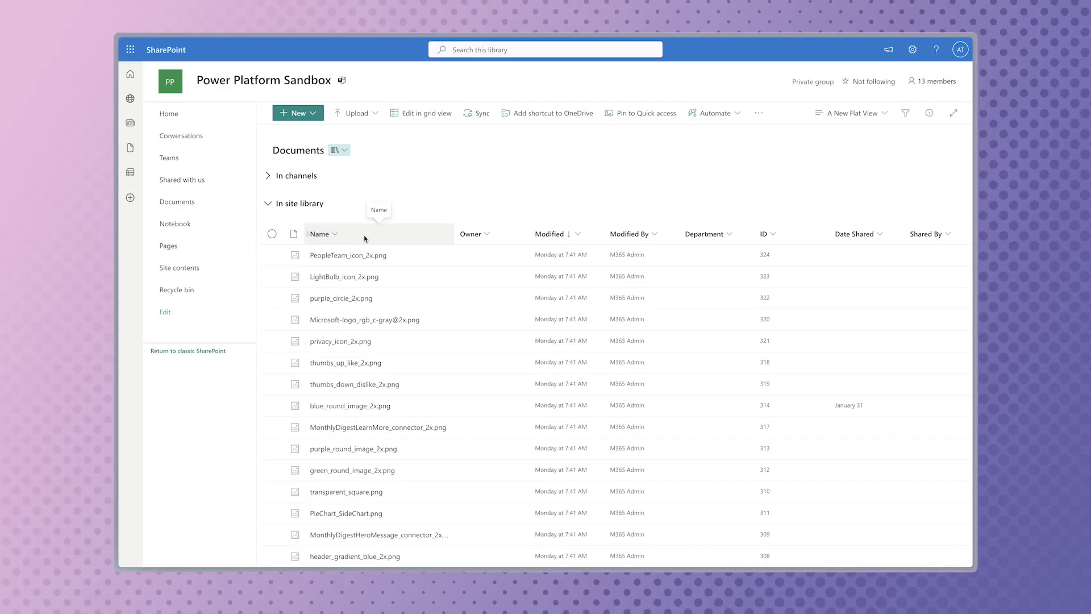
# Add a Count total to the Name column so the view shows 75 items.
pyautogui.click(365, 236)
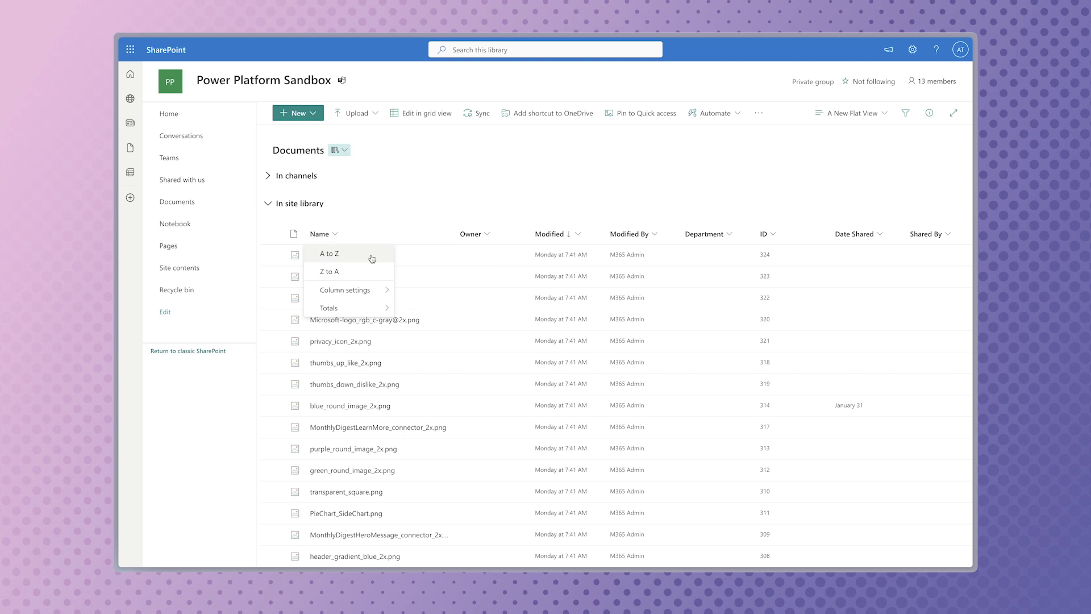
pyautogui.moveTo(370, 308)
pyautogui.click(431, 326)
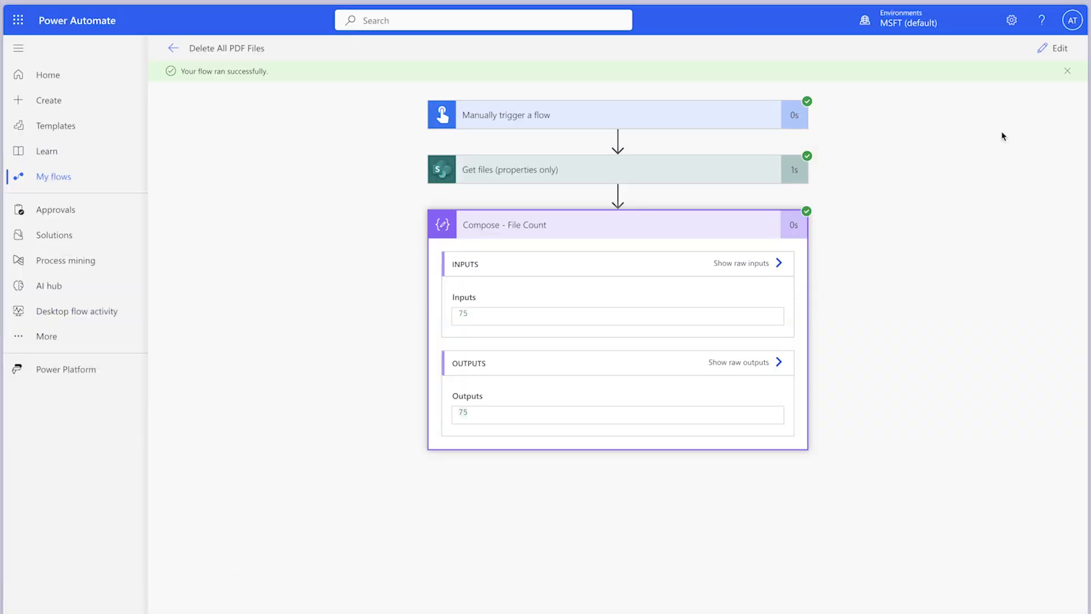
# Add a Filter array action after the File Count step.
pyautogui.click(1043, 48)
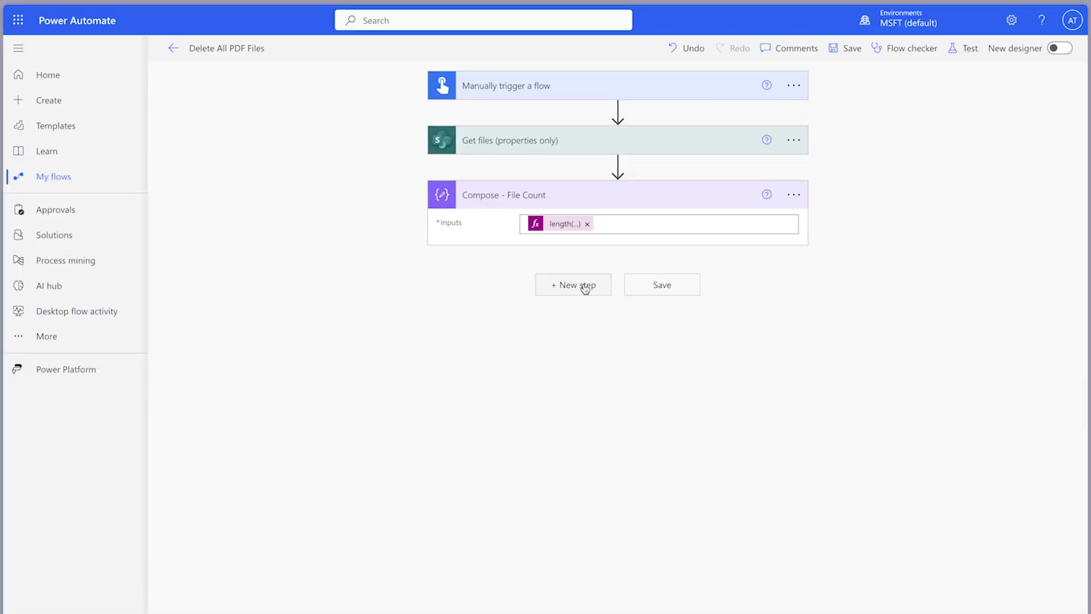
pyautogui.click(580, 285)
pyautogui.write('Filter array')
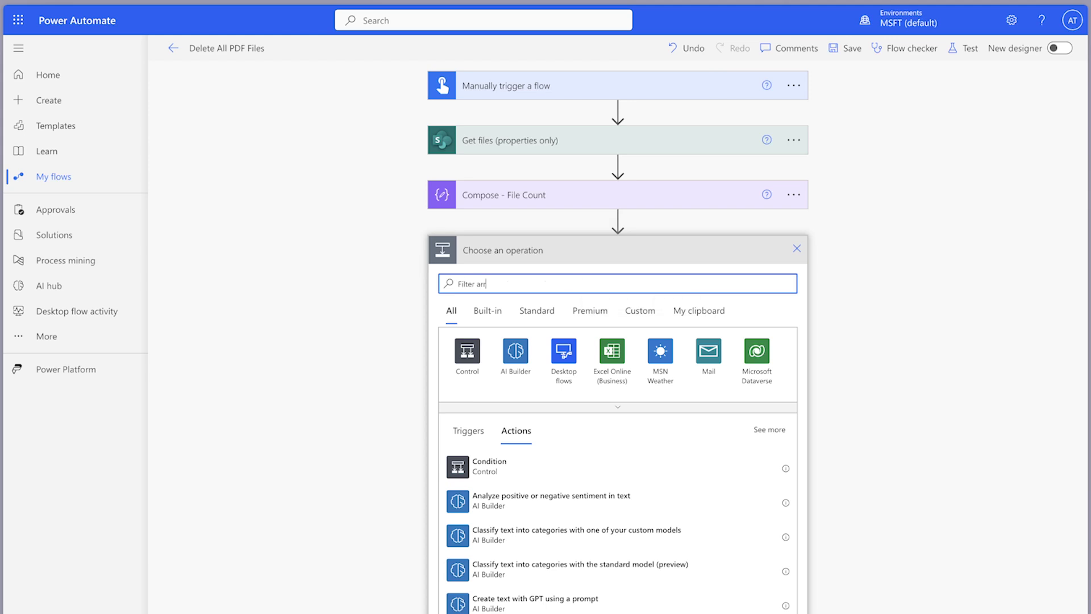
pyautogui.click(555, 466)
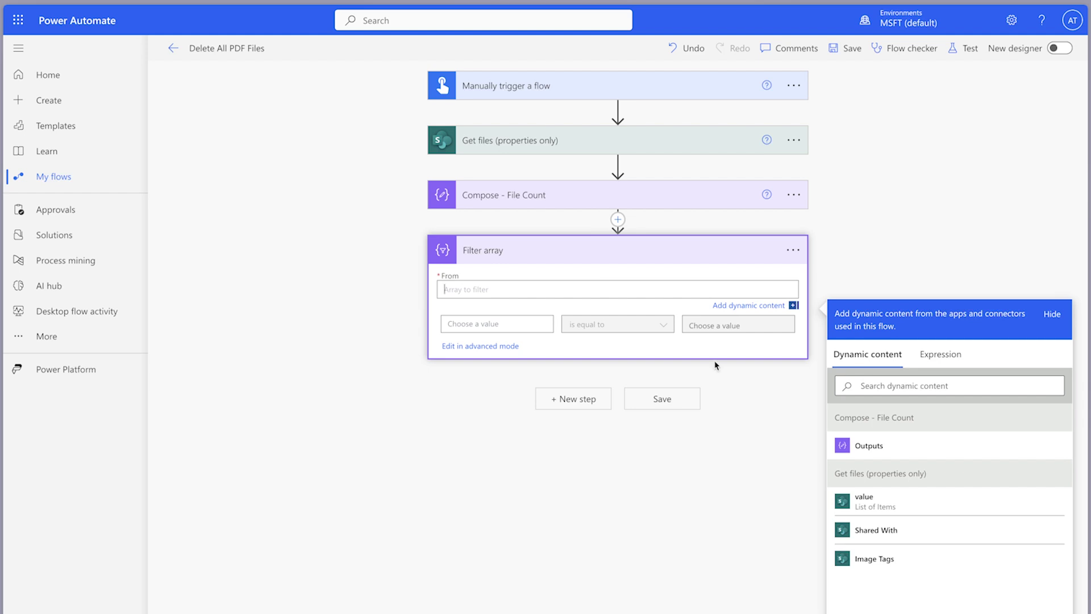
# Filter the Get files value to items whose File name with extension ends with .pdf.
pyautogui.click(911, 499)
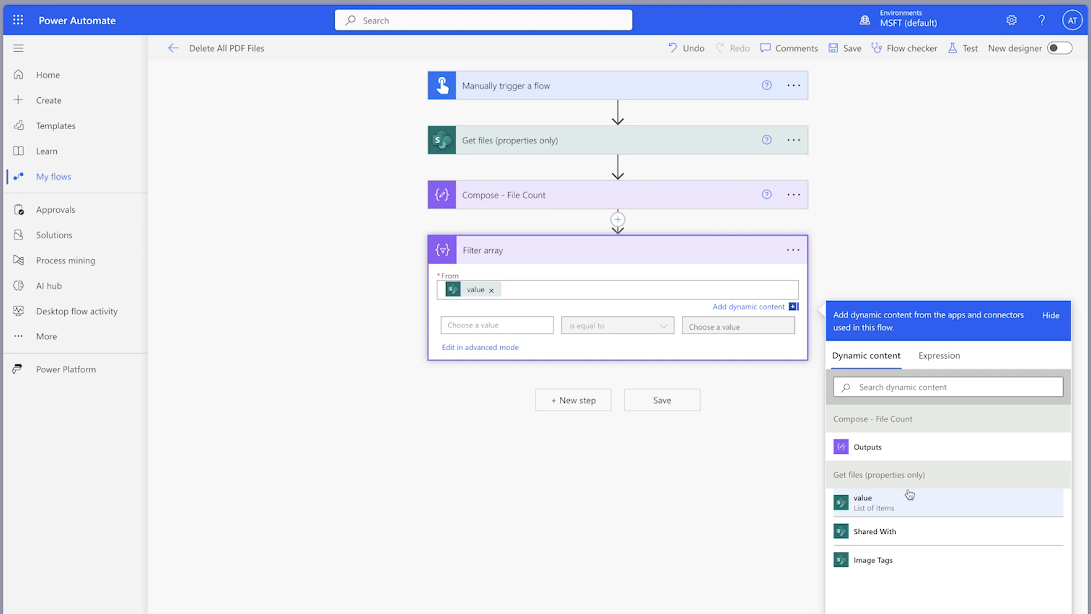
pyautogui.click(500, 325)
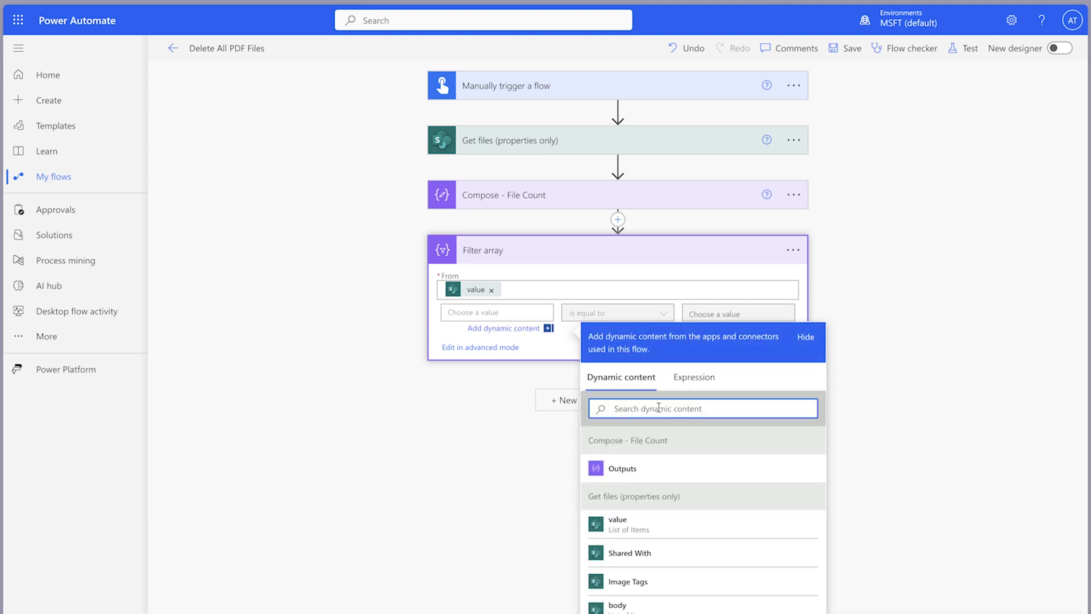
pyautogui.click(658, 405)
pyautogui.write('file na')
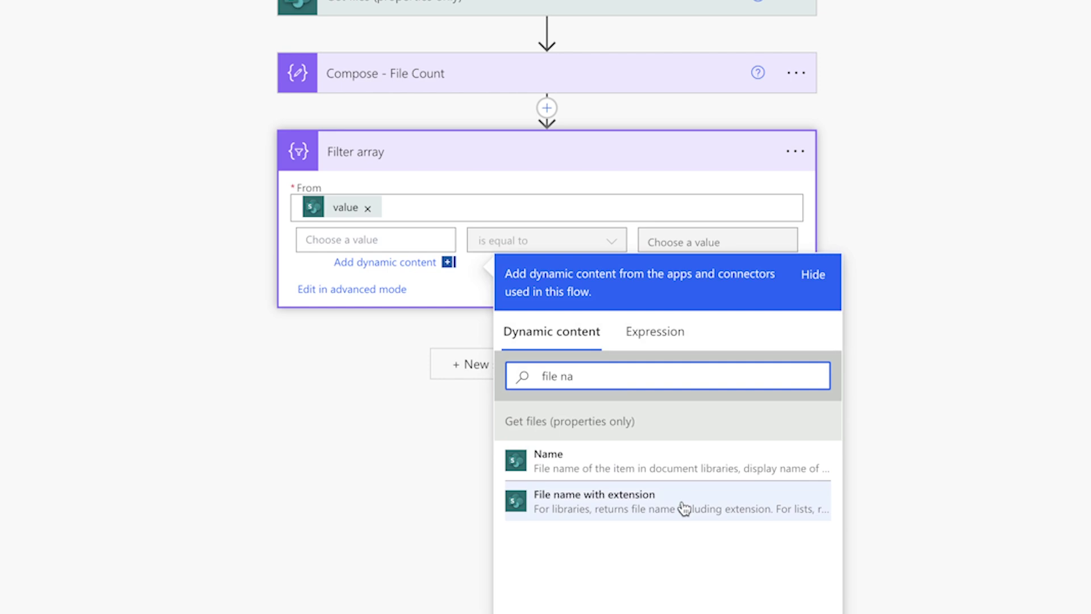
pyautogui.click(684, 508)
pyautogui.click(565, 242)
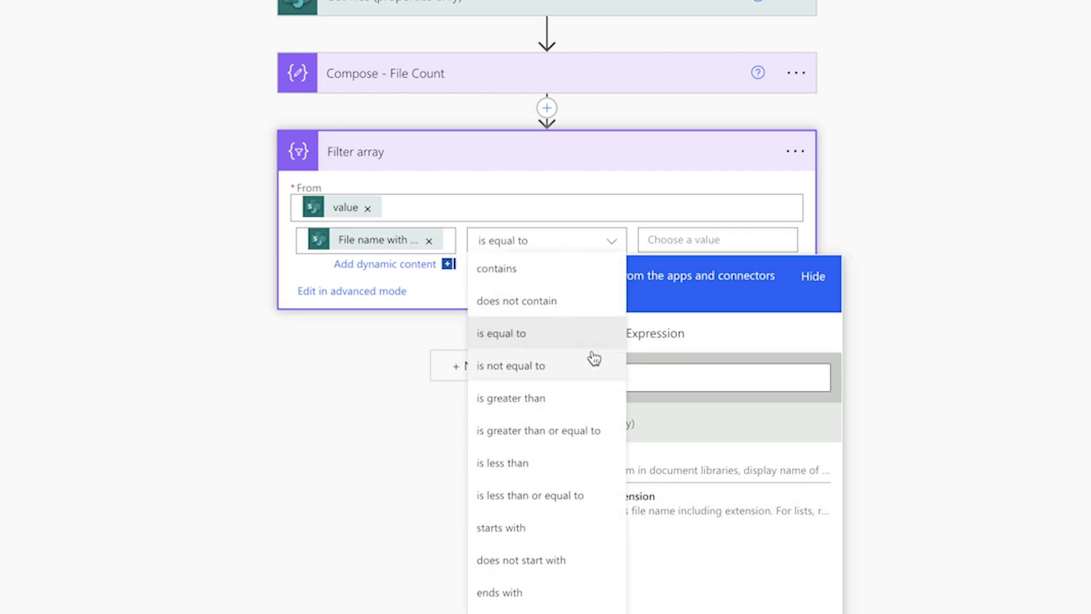
pyautogui.click(541, 591)
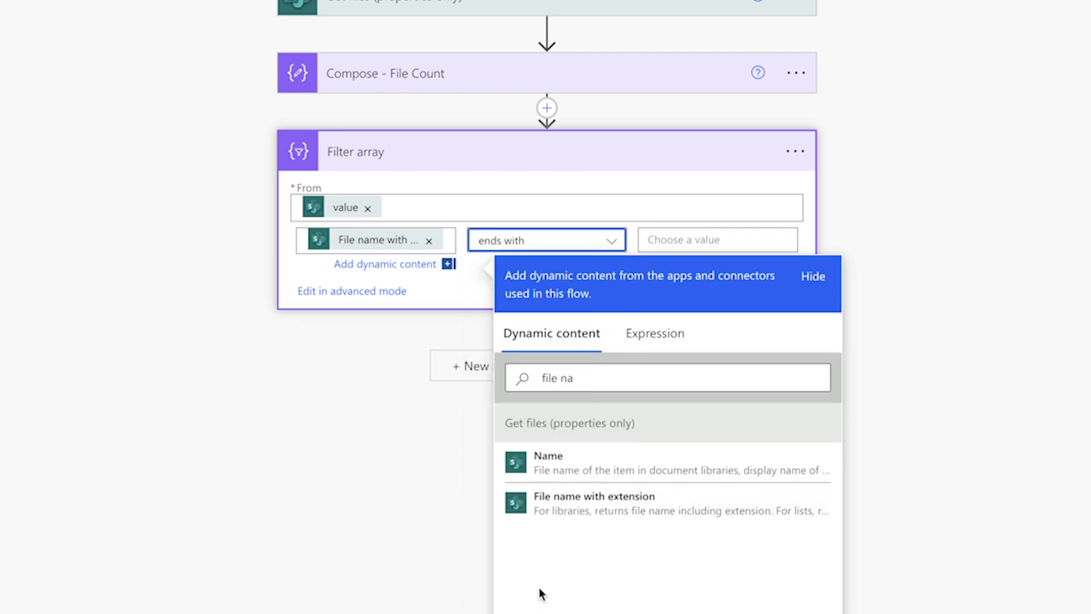
pyautogui.click(668, 238)
pyautogui.write('.pdf')
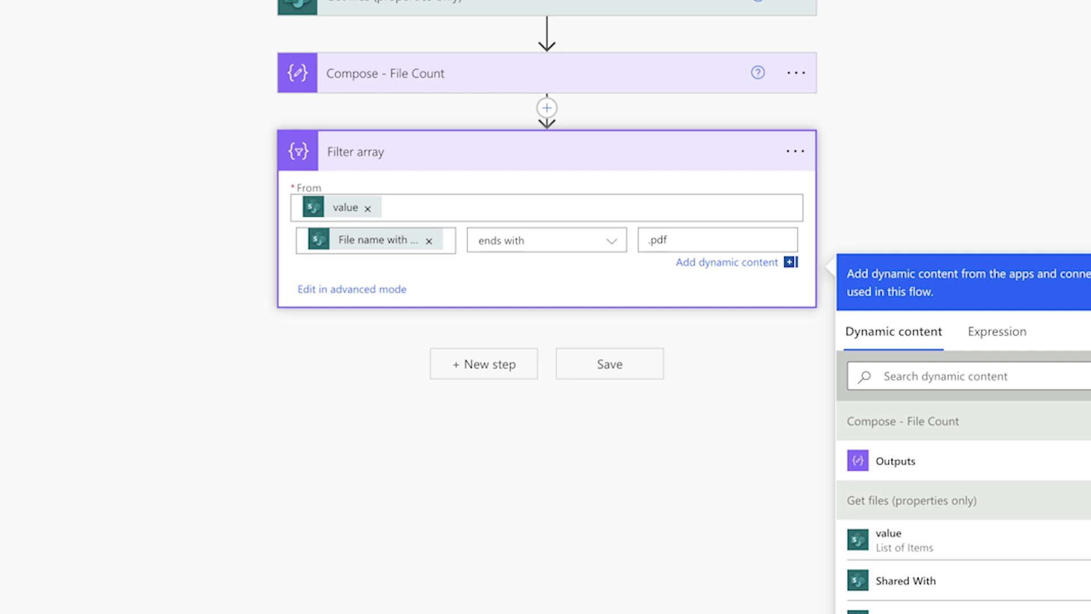
pyautogui.click(377, 289)
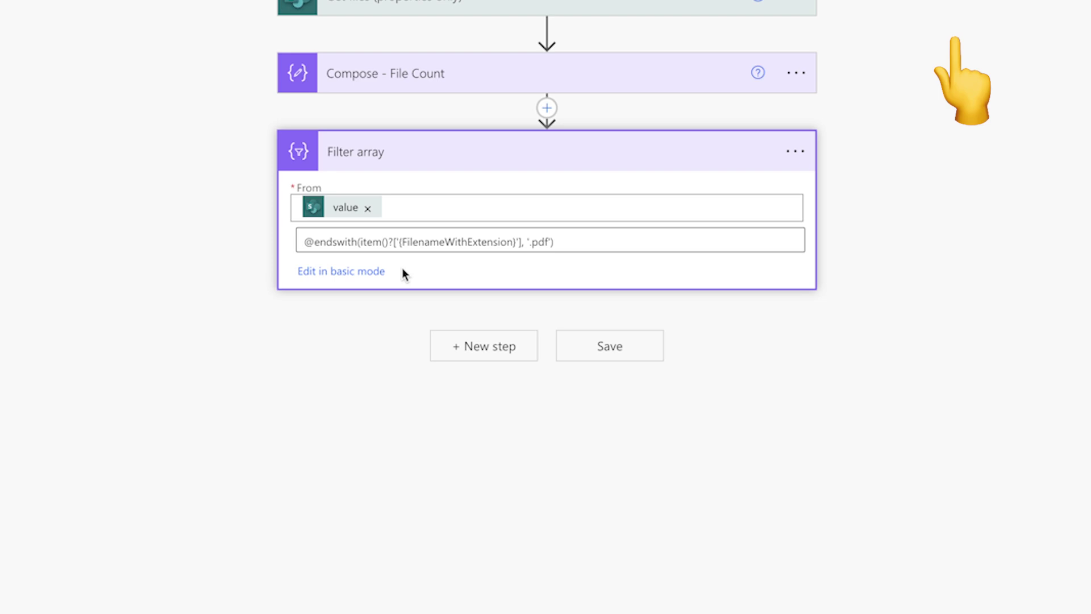
pyautogui.click(494, 341)
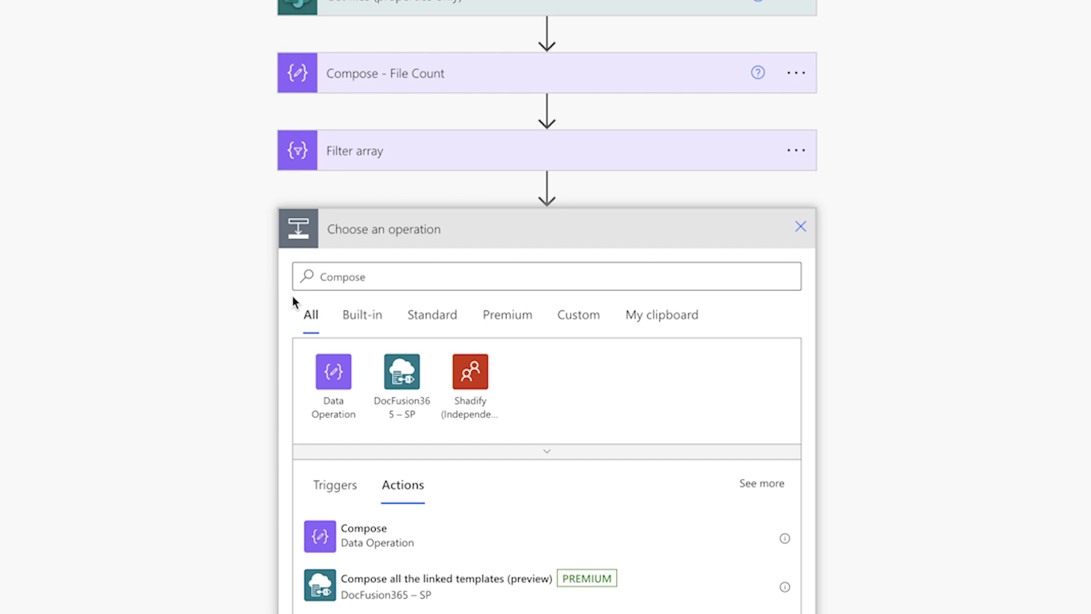
# Add a Compose step named 'Compose - PDF File Count' with input length(body('Filter_array')).
pyautogui.click(496, 536)
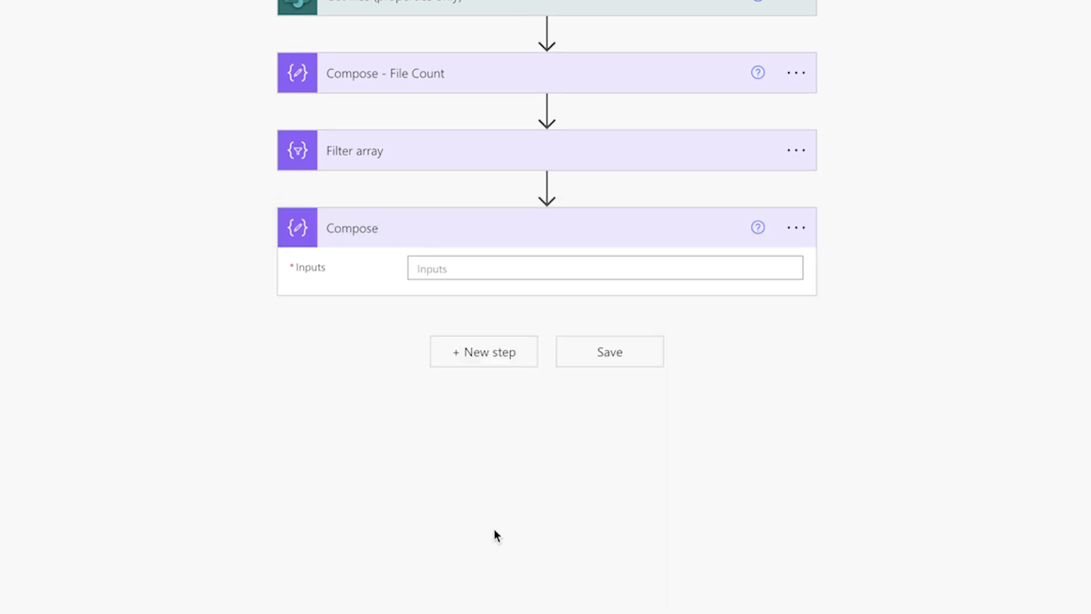
pyautogui.click(796, 227)
pyautogui.click(861, 286)
pyautogui.click(606, 231)
pyautogui.write('- ')
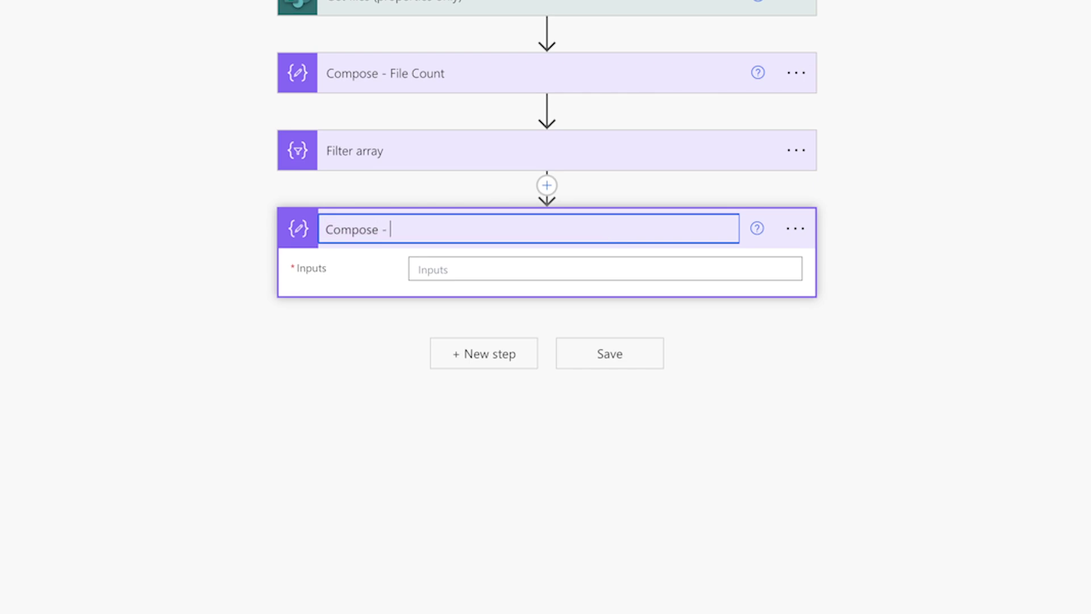
pyautogui.write('PDF File Count')
pyautogui.click(571, 267)
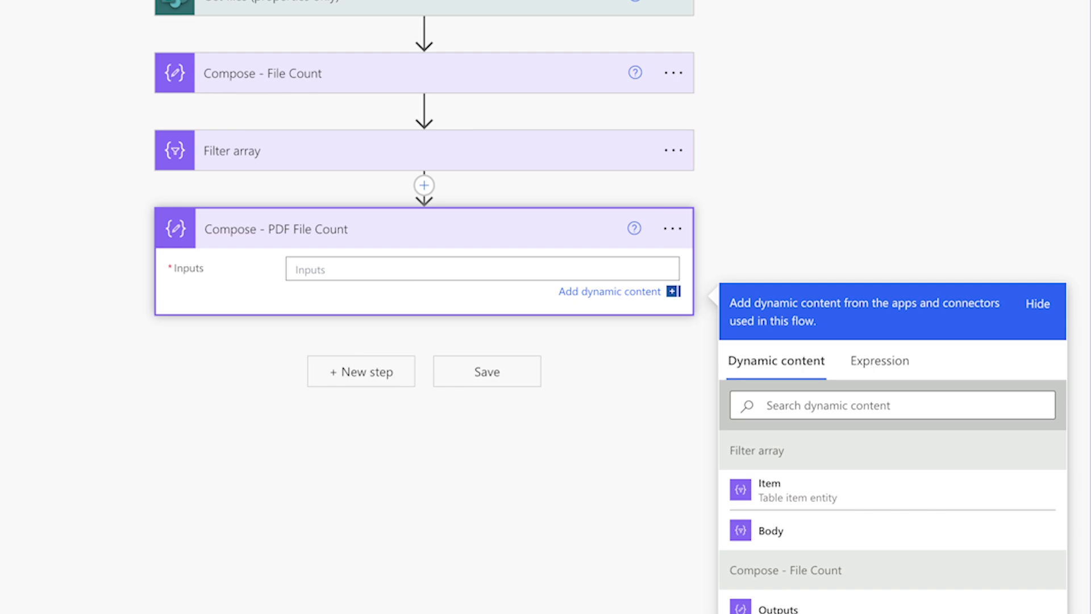
pyautogui.click(894, 360)
pyautogui.write('length(')
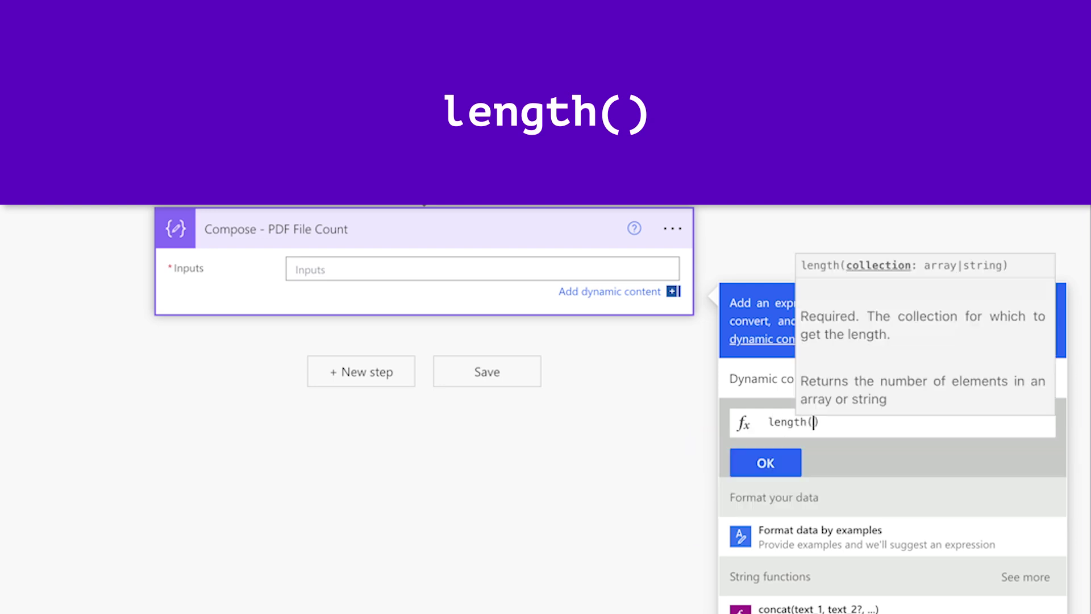
pyautogui.click(759, 380)
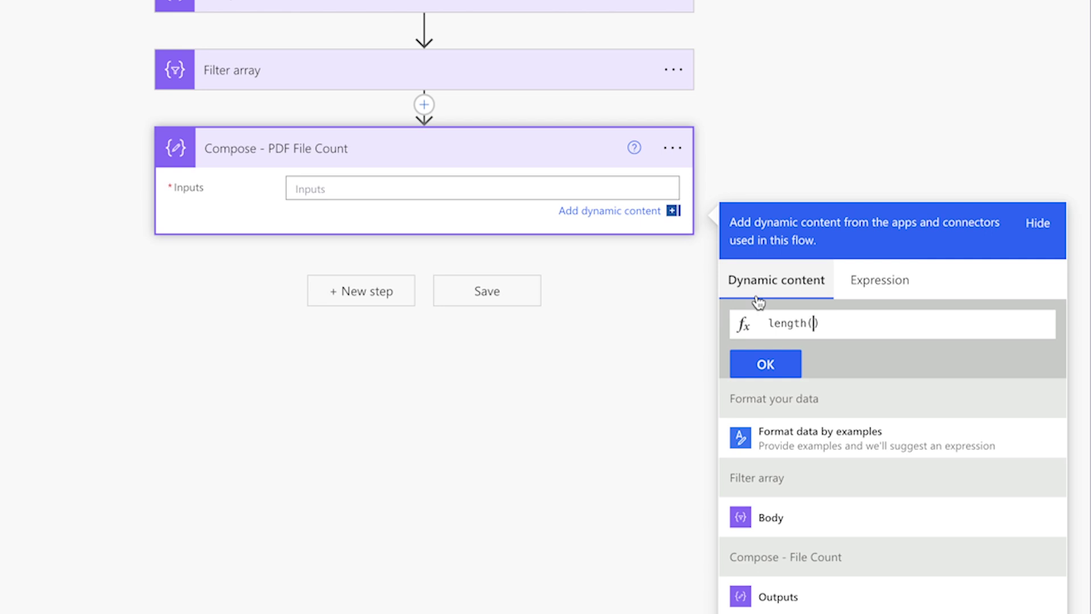
pyautogui.click(835, 507)
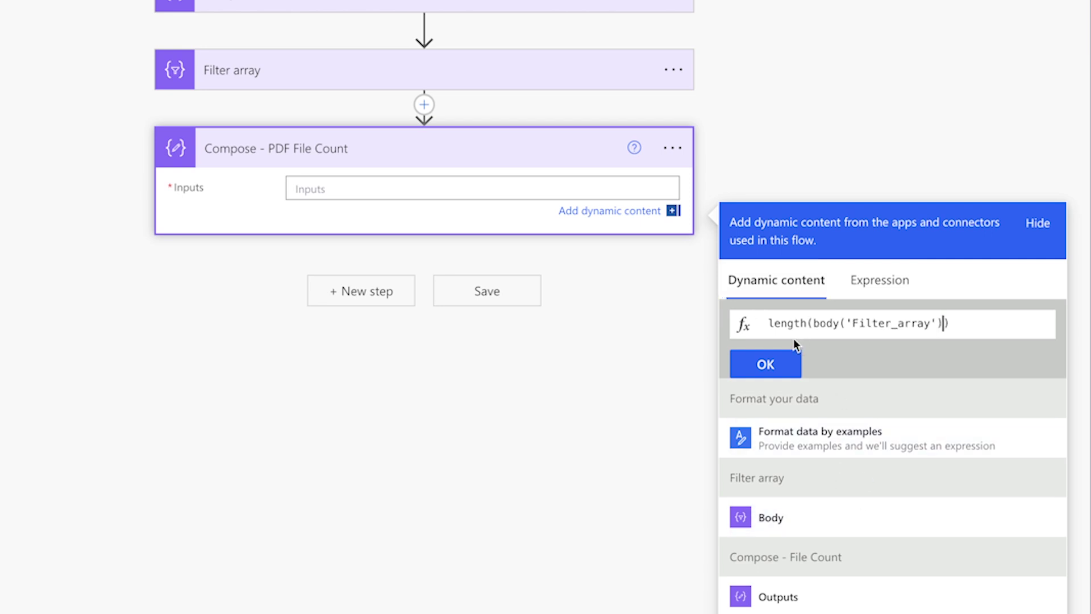
pyautogui.click(769, 364)
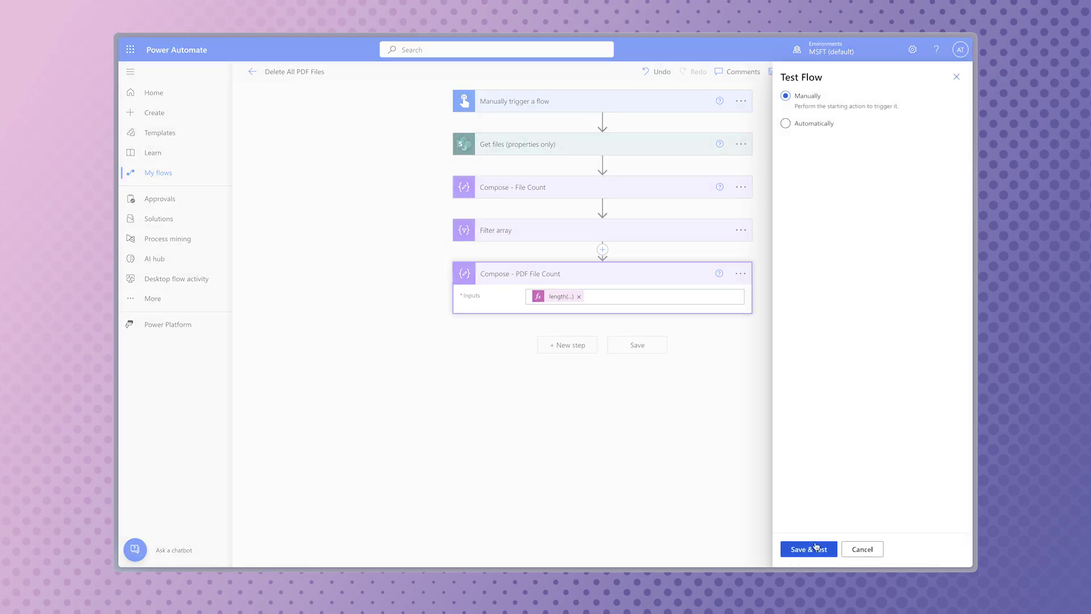
# Test-run the flow, check the PDF File Count result of 9, and view SharePoint's PDF Files.
pyautogui.click(825, 548)
pyautogui.click(844, 549)
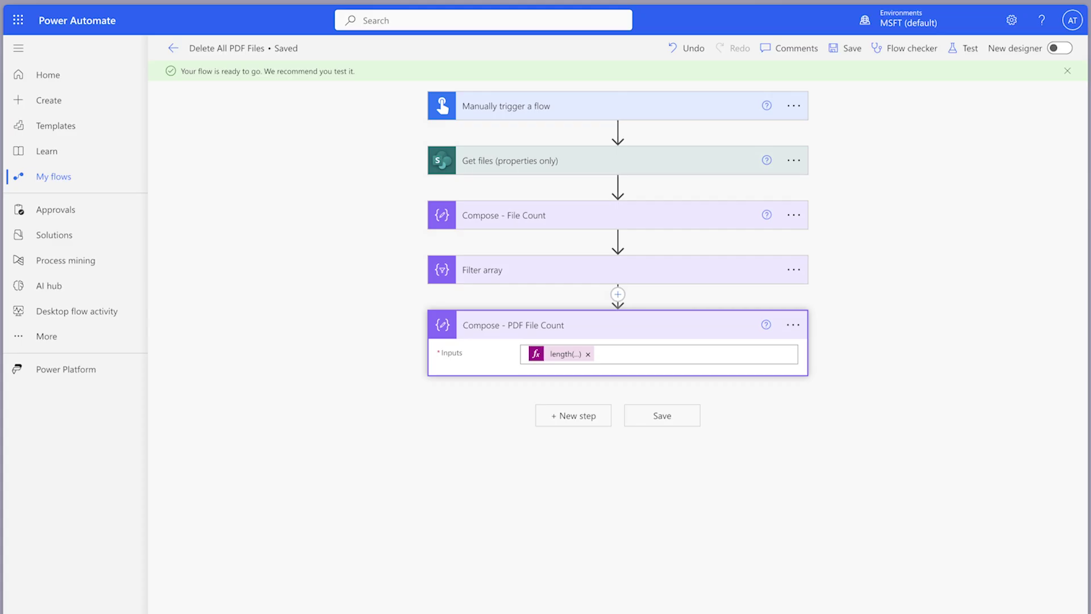
pyautogui.click(578, 300)
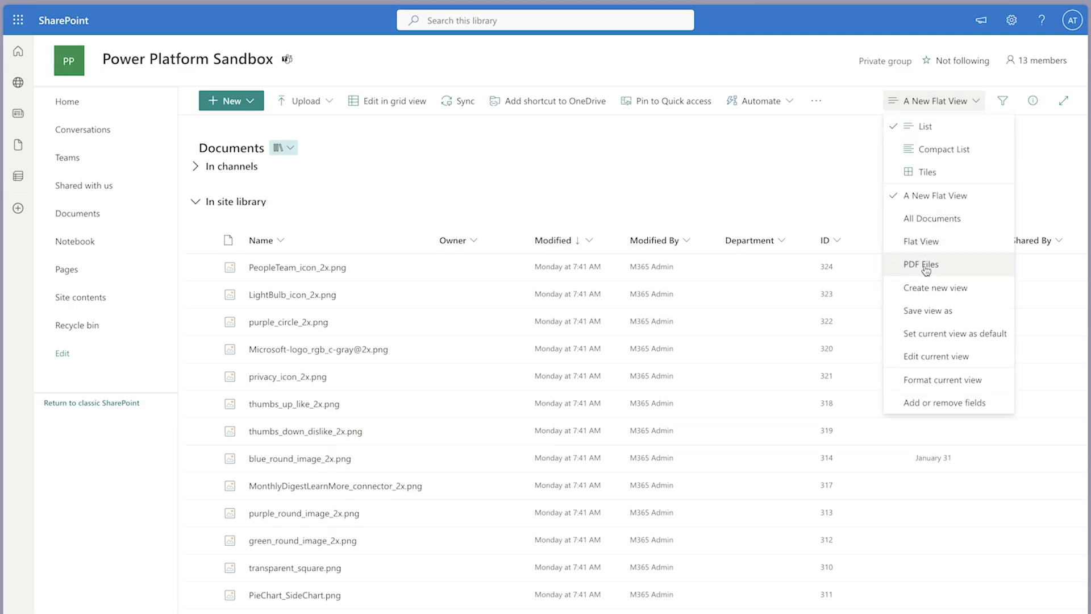
pyautogui.click(931, 266)
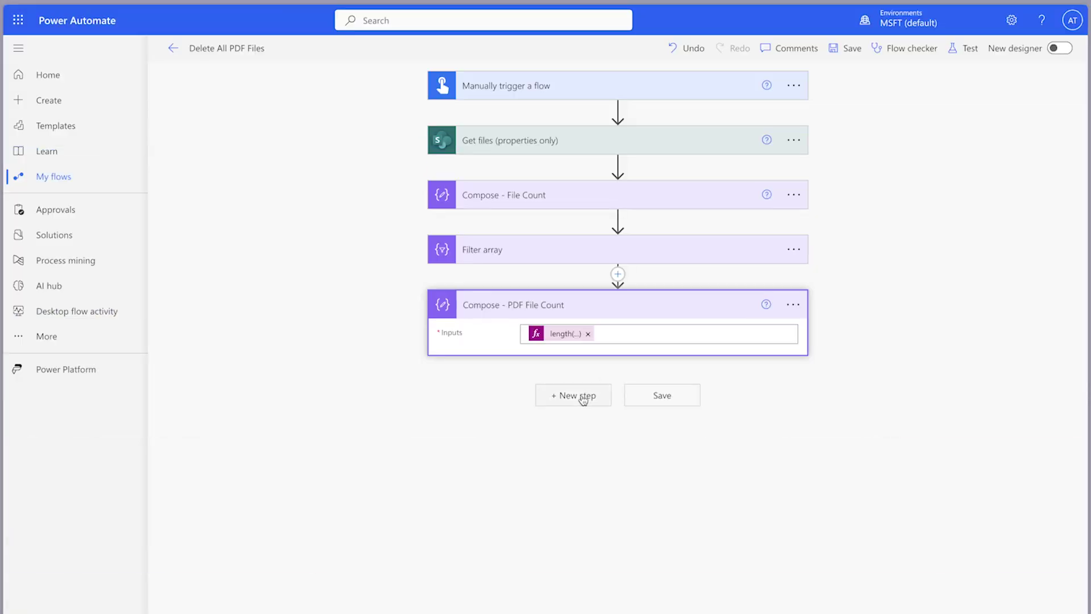
# Add a Condition testing that the PDF File Count Outputs is not equal to 0.
pyautogui.click(583, 396)
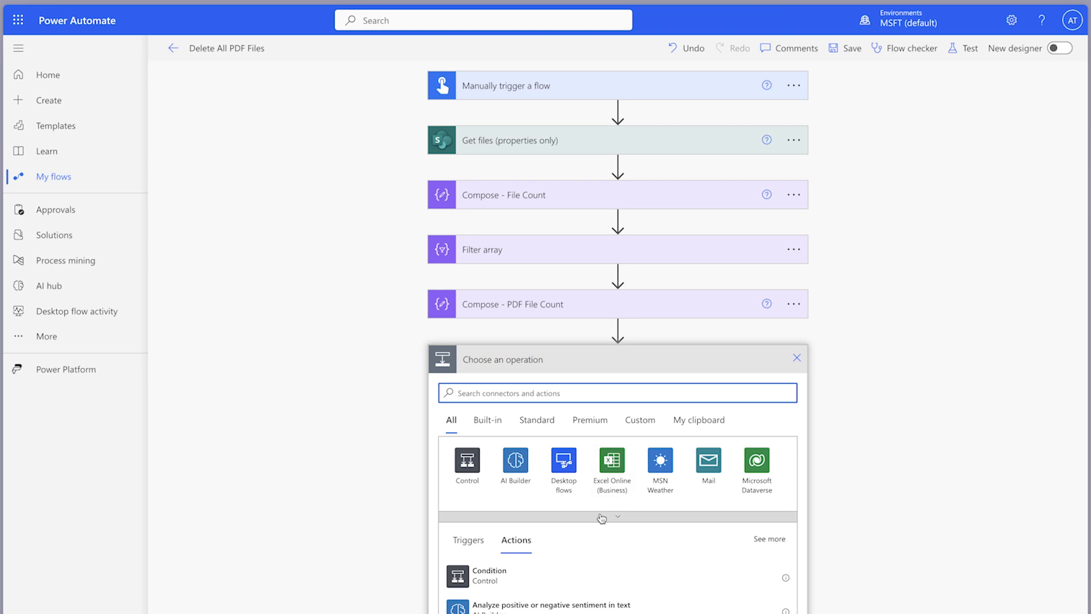
pyautogui.click(575, 577)
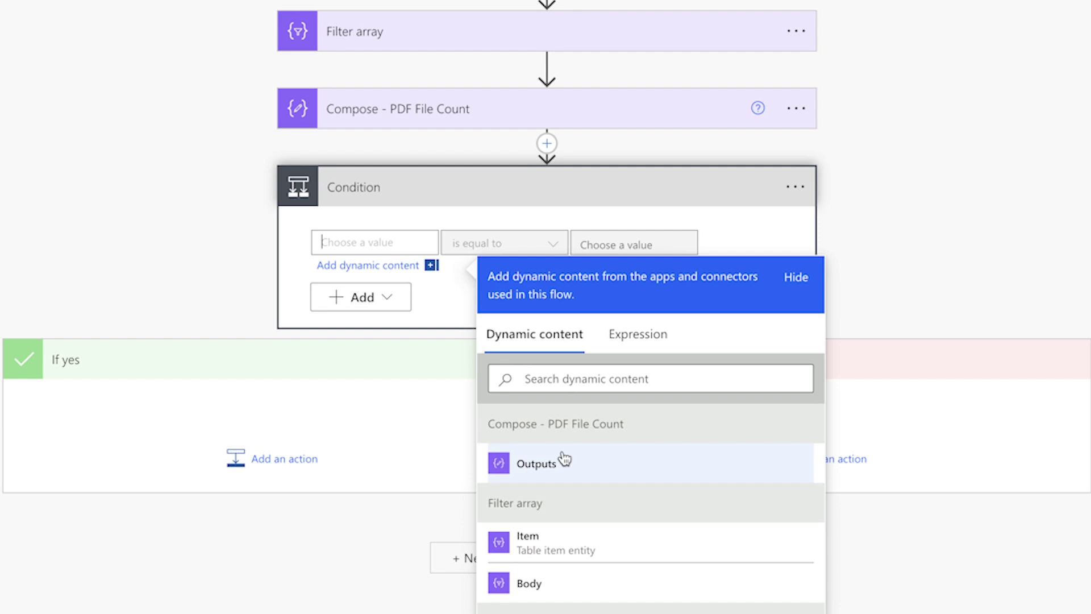
pyautogui.click(563, 463)
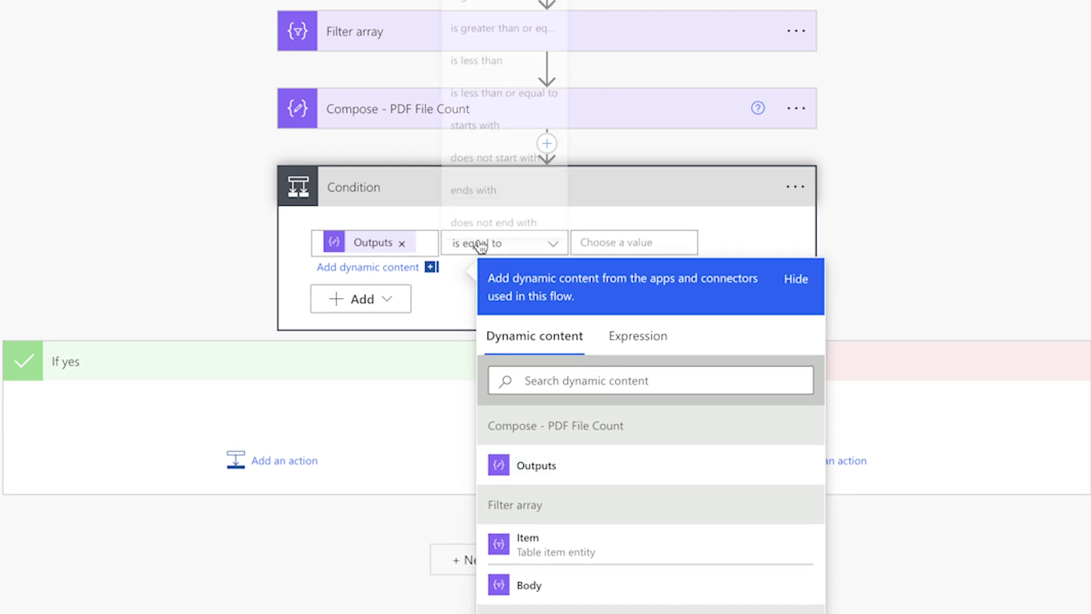
pyautogui.click(480, 243)
pyautogui.click(500, 64)
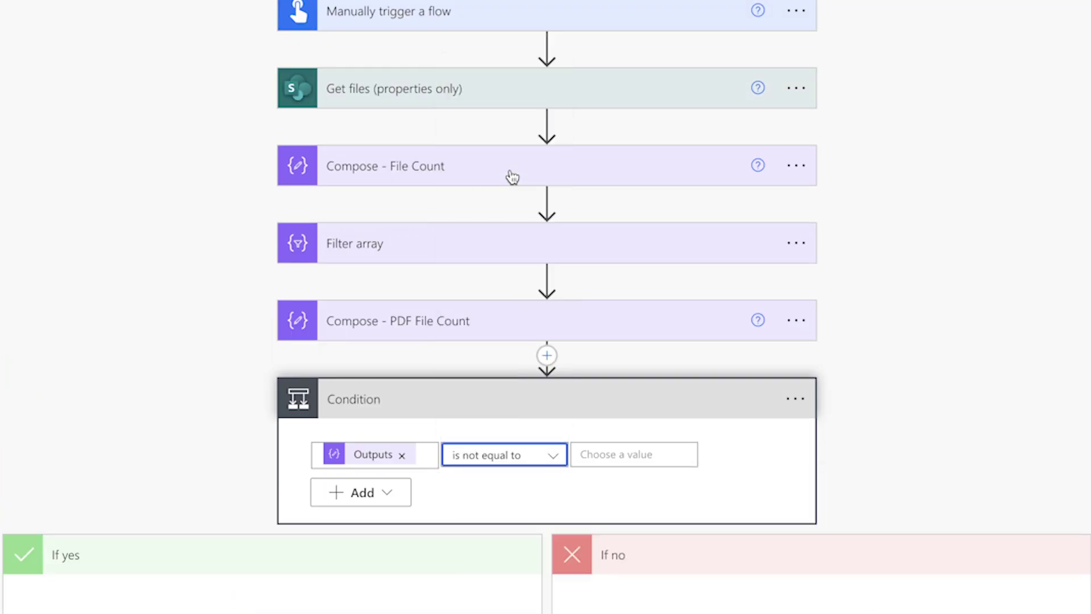
pyautogui.press('Tab')
pyautogui.write('0')
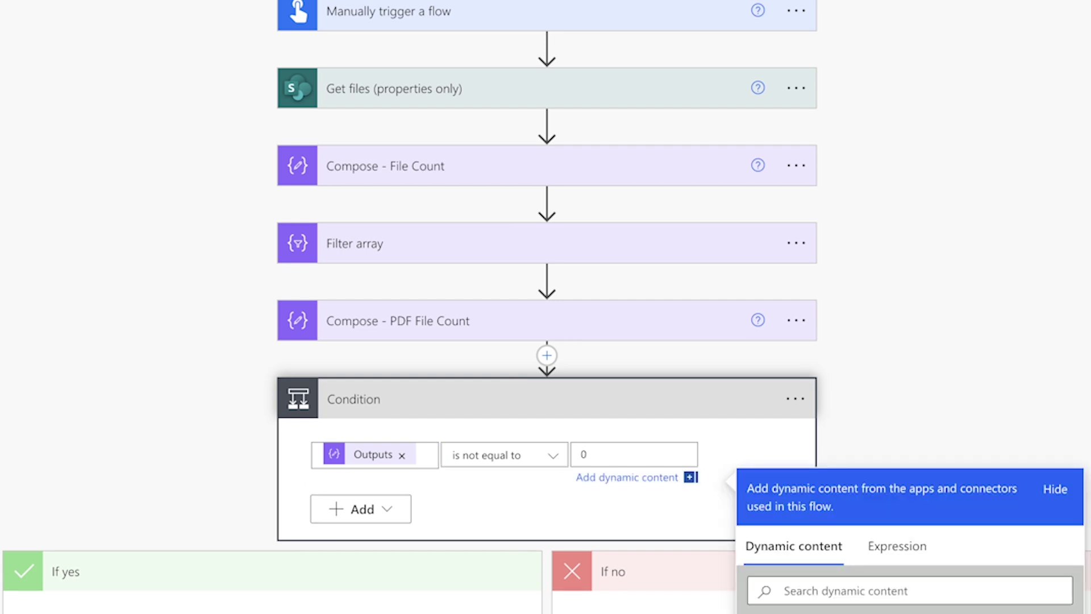
pyautogui.click(912, 432)
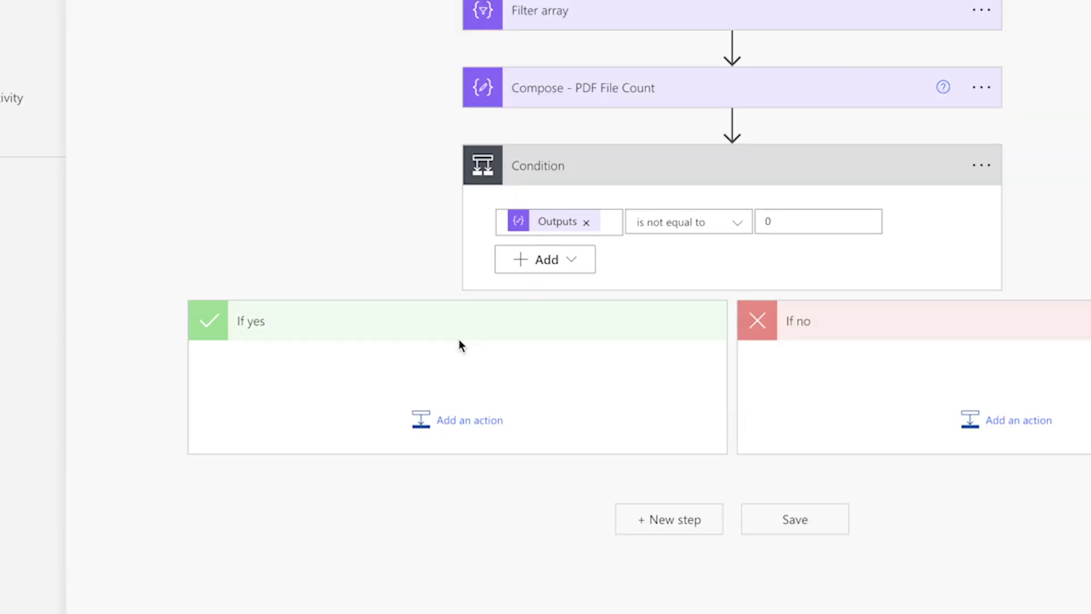
# Paste the copied Foreach loop into the Condition's If yes branch.
pyautogui.click(470, 420)
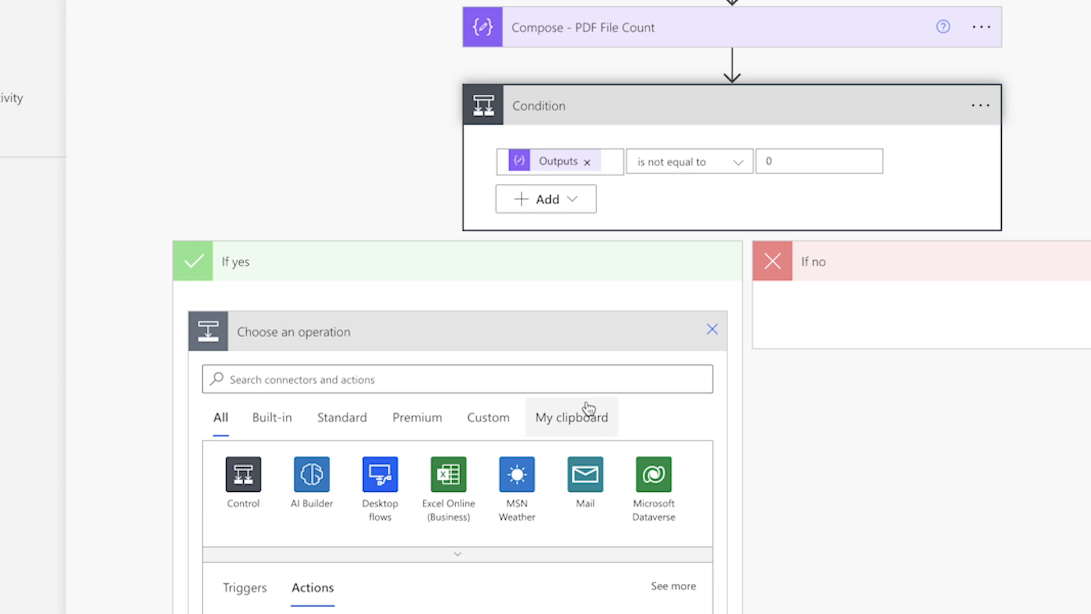
pyautogui.click(585, 418)
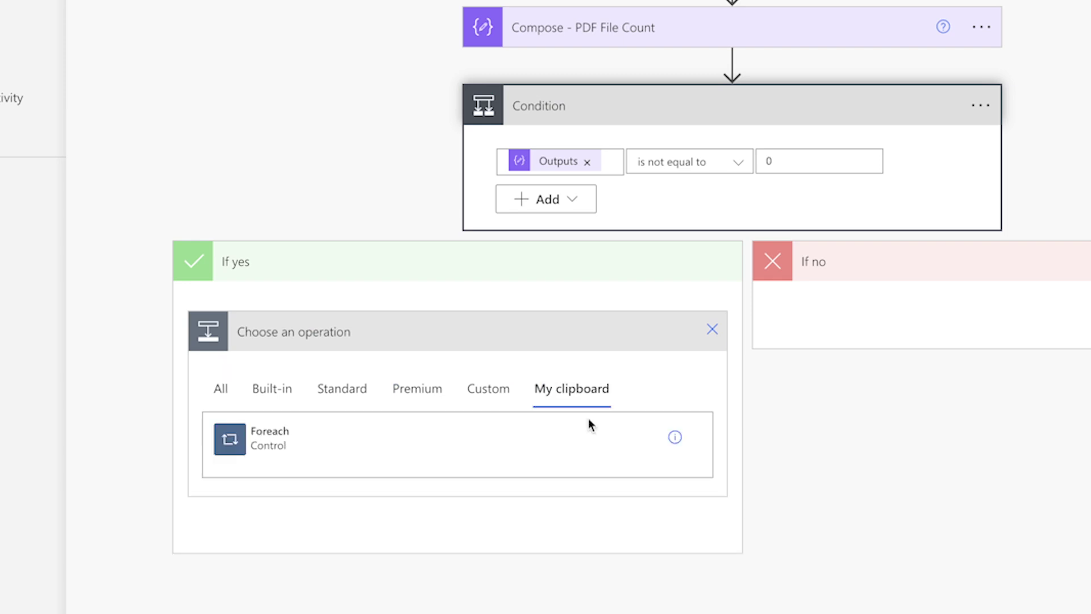
pyautogui.click(314, 436)
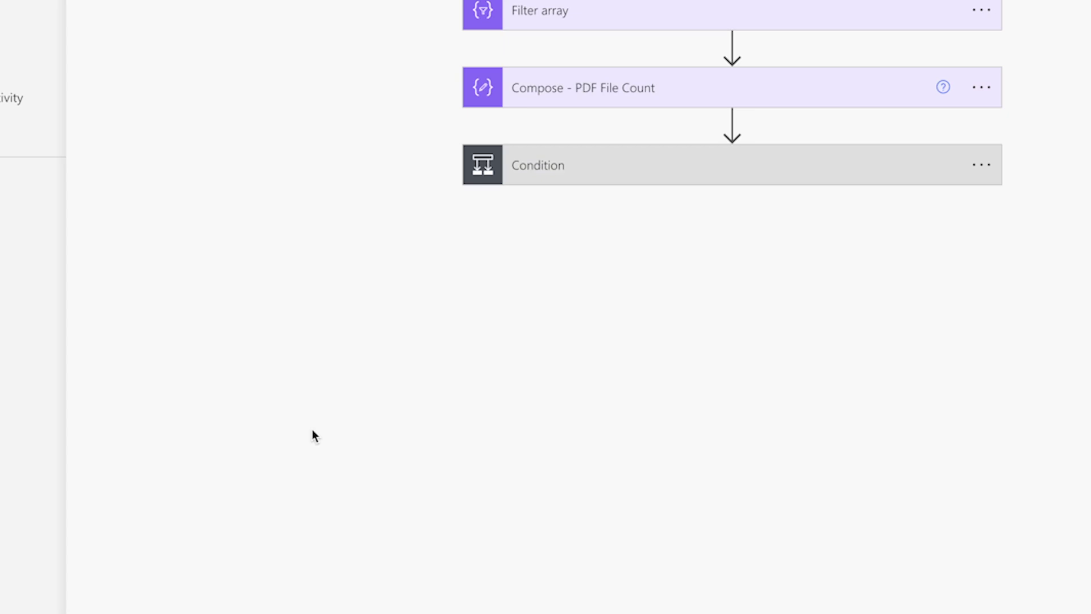
# Set the Foreach loop's input to the Filter array Body.
pyautogui.click(675, 171)
pyautogui.click(582, 397)
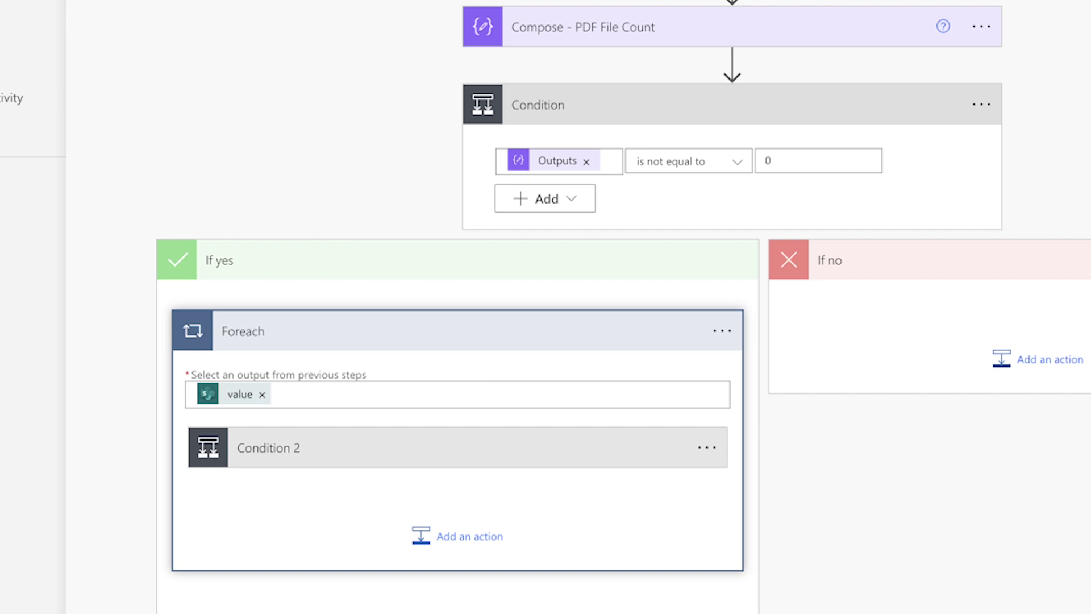
pyautogui.click(262, 395)
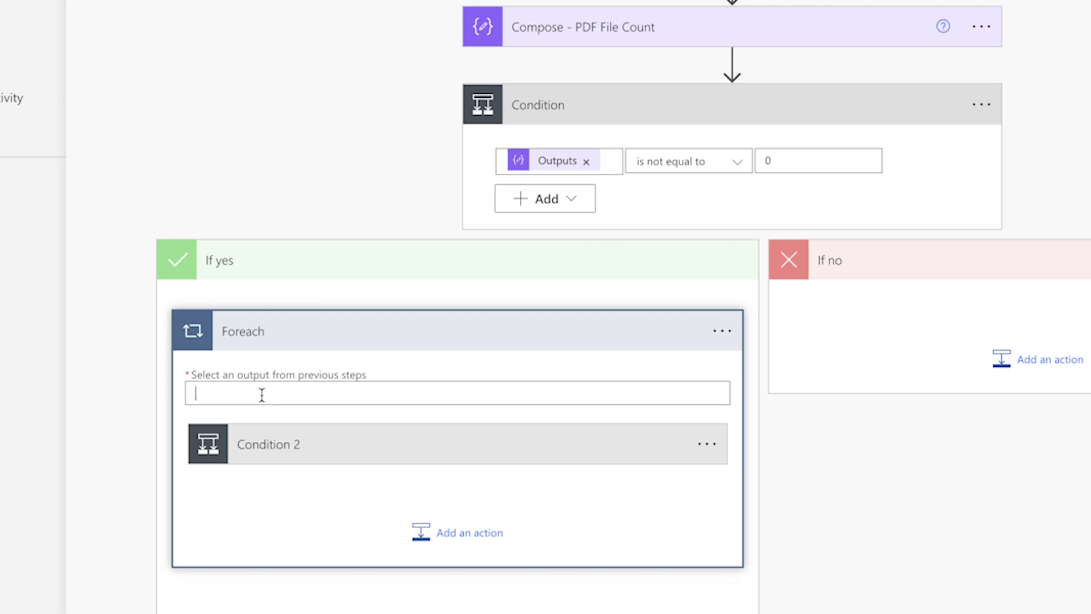
pyautogui.click(298, 393)
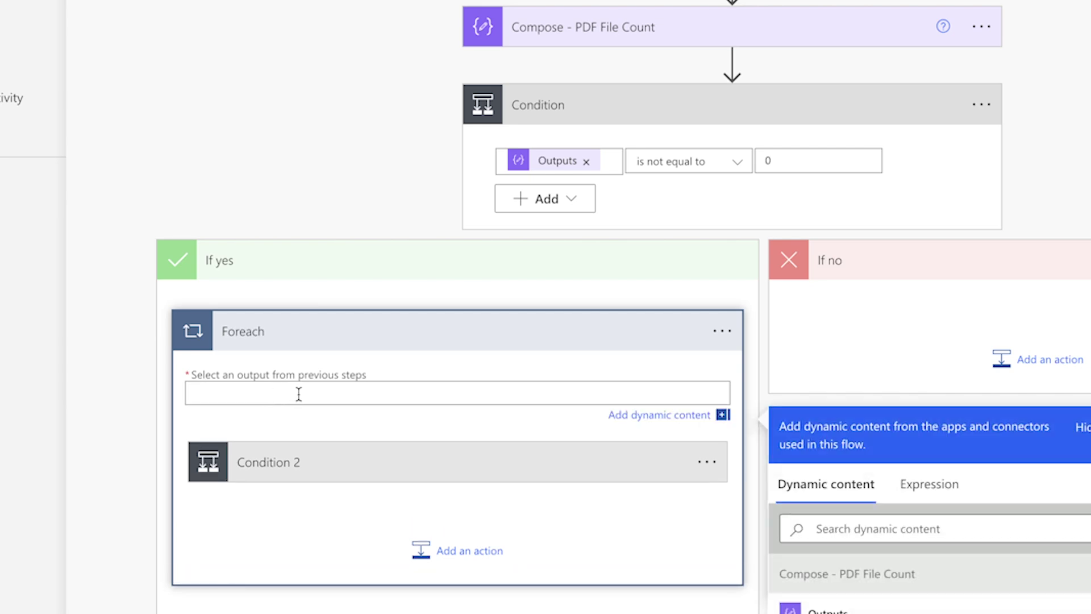
pyautogui.scroll(-5, 523, 373)
pyautogui.click(865, 444)
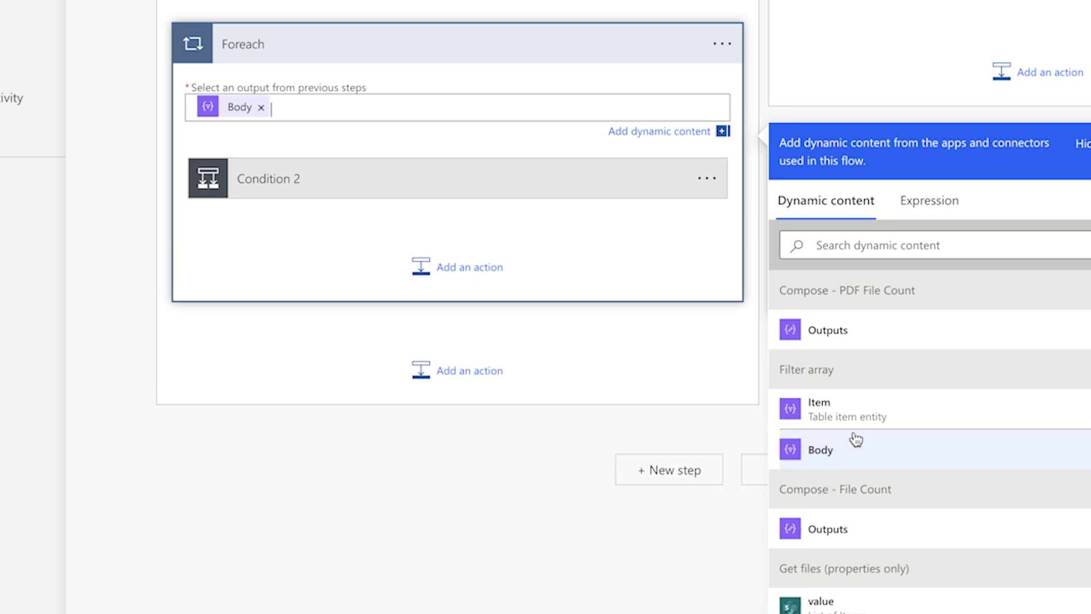
# Move Delete file out of Condition 2 and delete Condition 2.
pyautogui.click(334, 178)
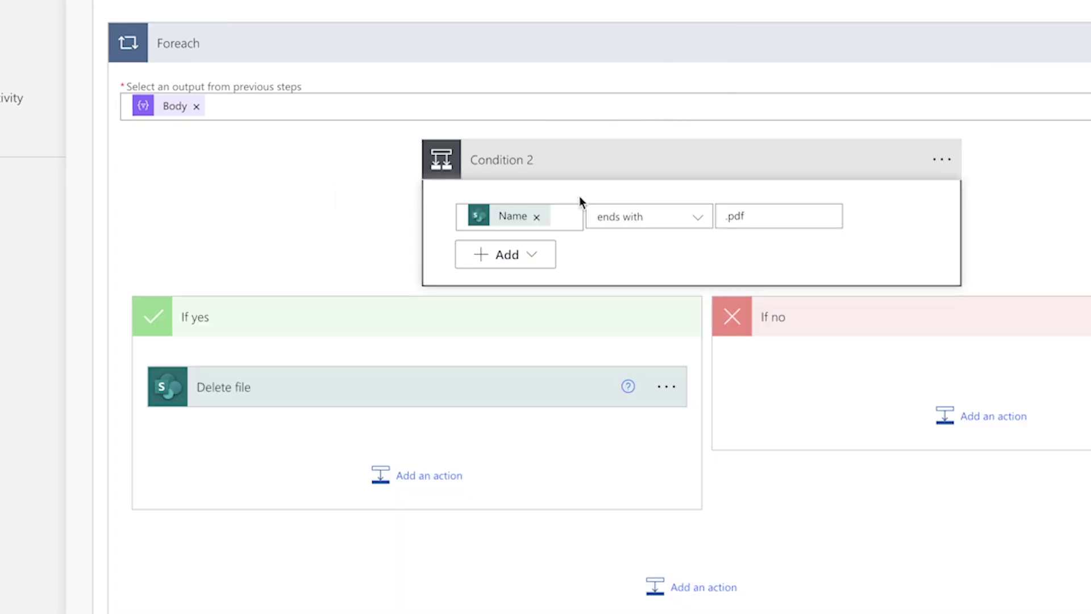
pyautogui.moveTo(478, 389); pyautogui.dragTo(694, 555)
pyautogui.click(941, 163)
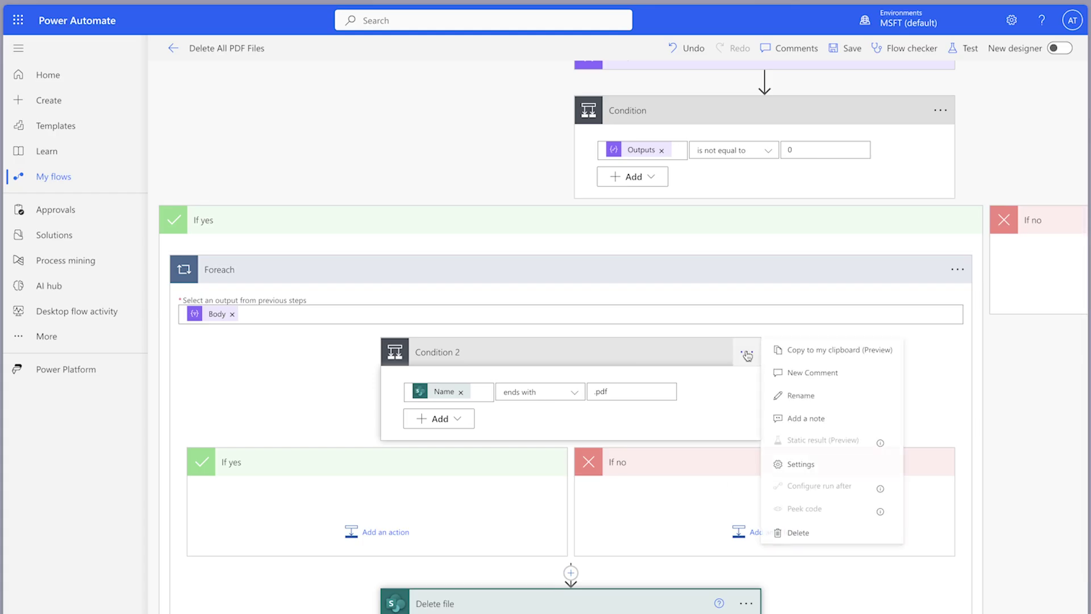
pyautogui.click(797, 532)
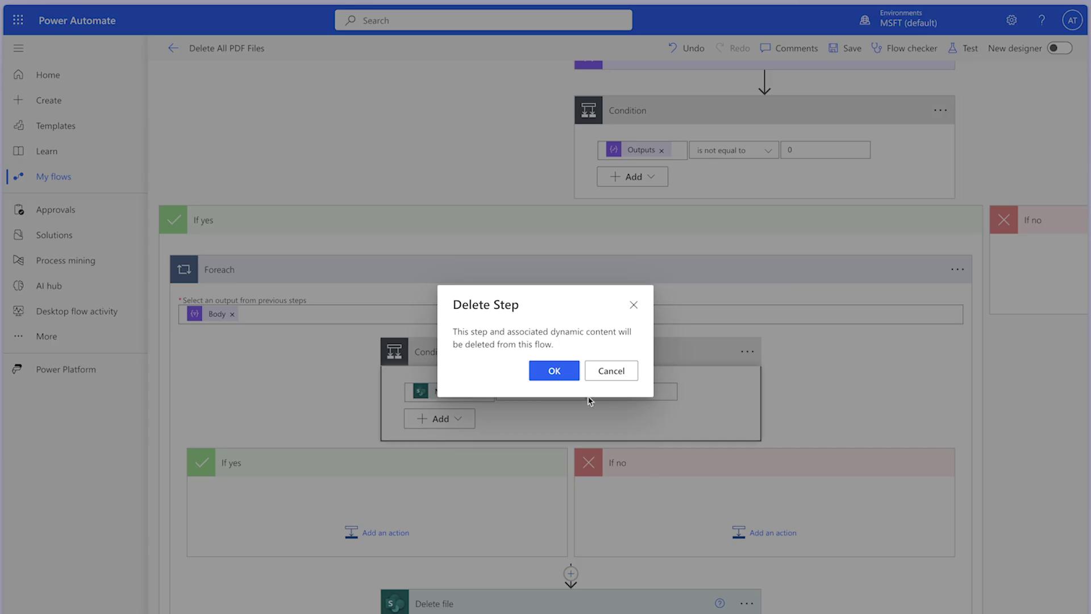
pyautogui.click(556, 370)
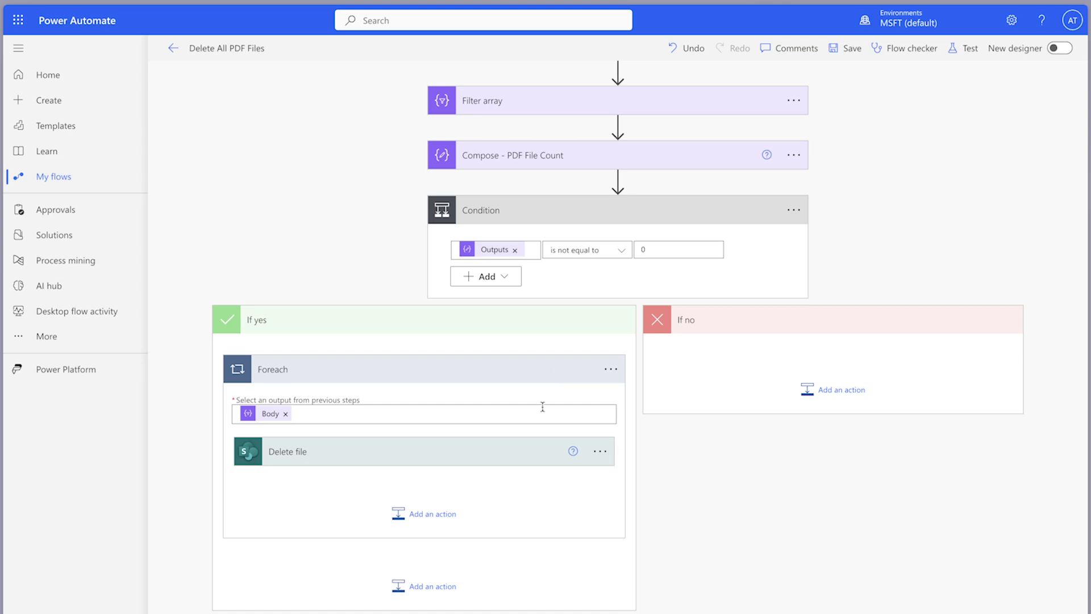
# Replace the Id token in Delete file's File Identifier with the Identifier dynamic content.
pyautogui.click(512, 451)
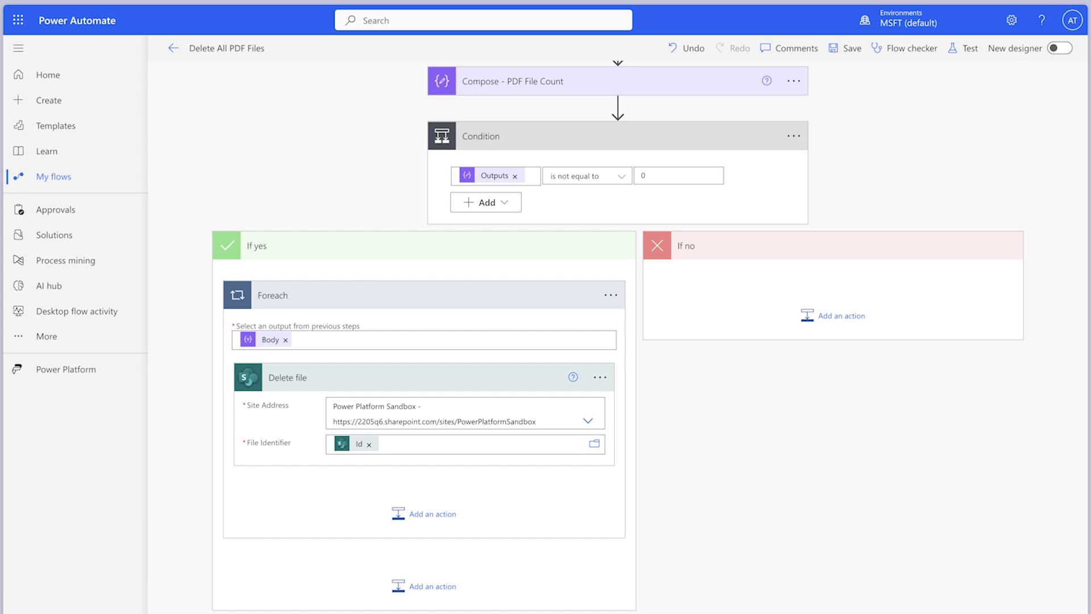
pyautogui.click(453, 441)
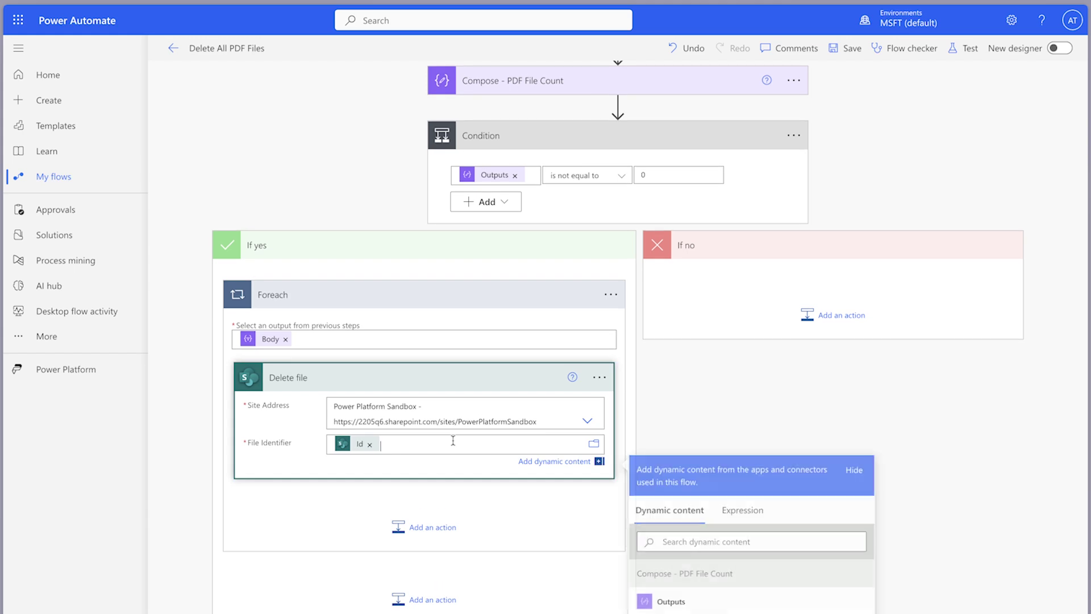
pyautogui.scroll(-3, 764, 505)
pyautogui.scroll(1, 755, 506)
pyautogui.scroll(2, 756, 507)
pyautogui.scroll(-10, 756, 506)
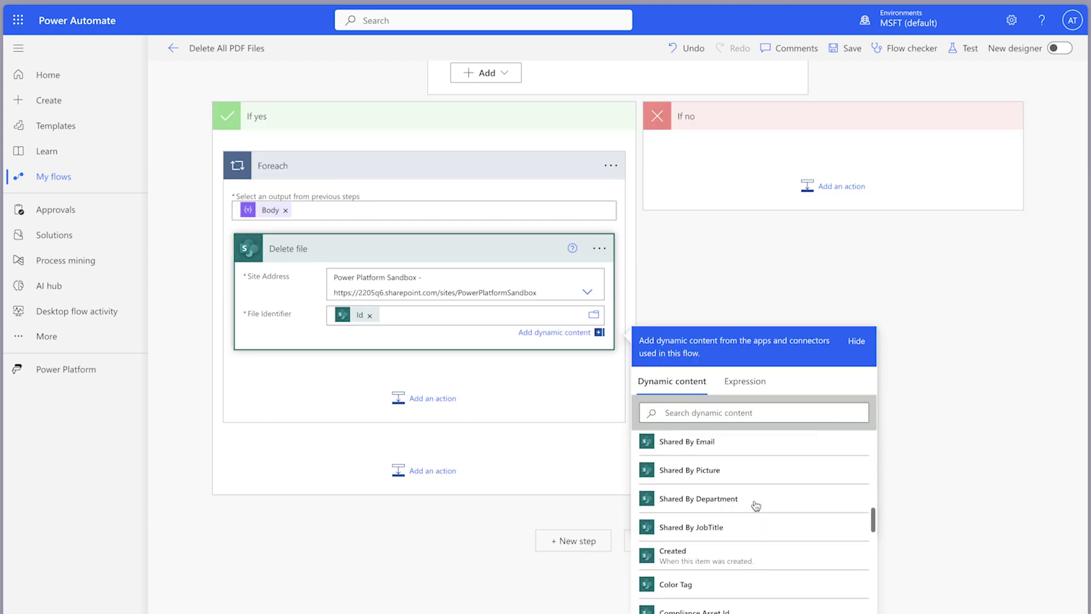
pyautogui.scroll(-10, 756, 505)
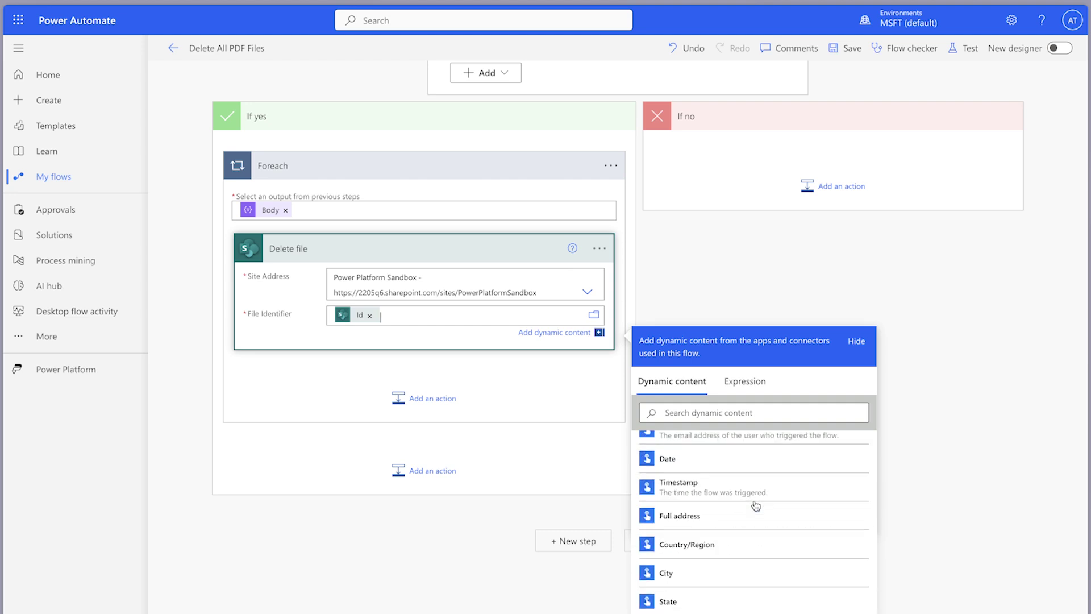
pyautogui.scroll(2, 369, 446)
pyautogui.click(370, 446)
pyautogui.click(458, 446)
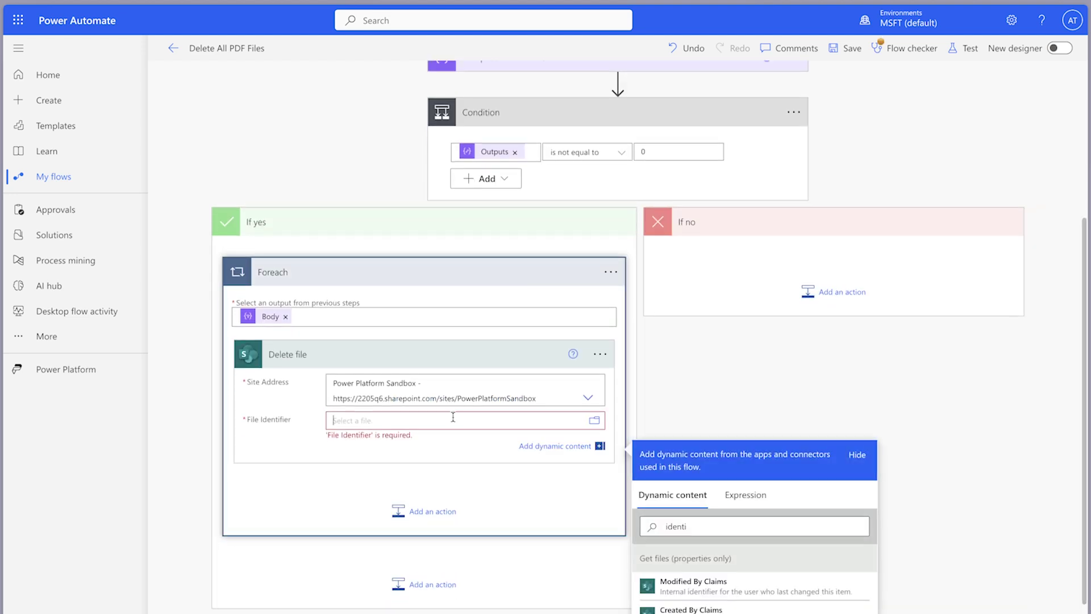
pyautogui.scroll(-3, 458, 446)
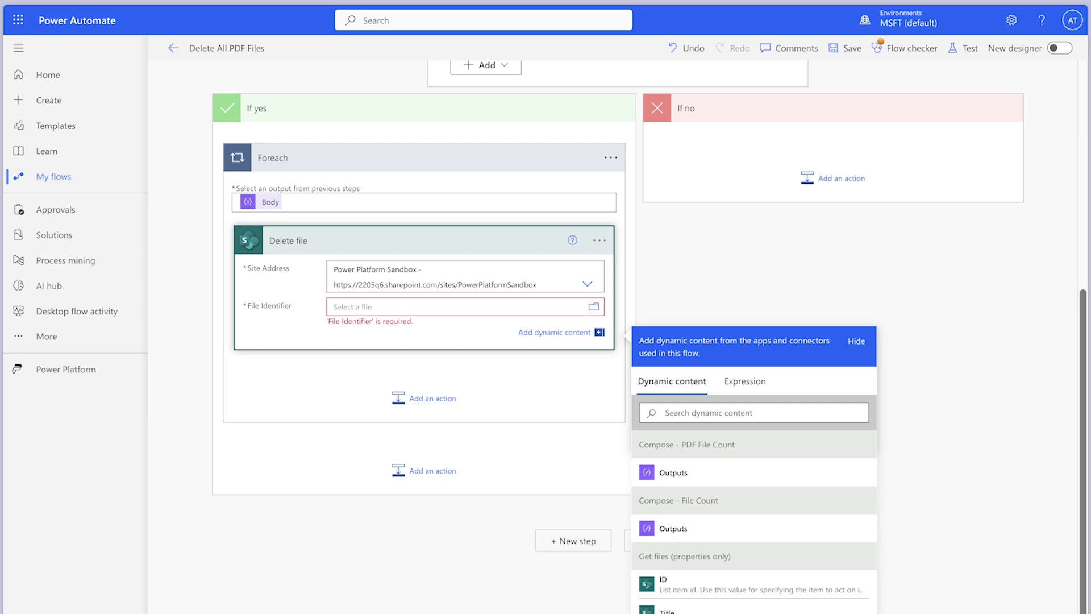
pyautogui.click(730, 415)
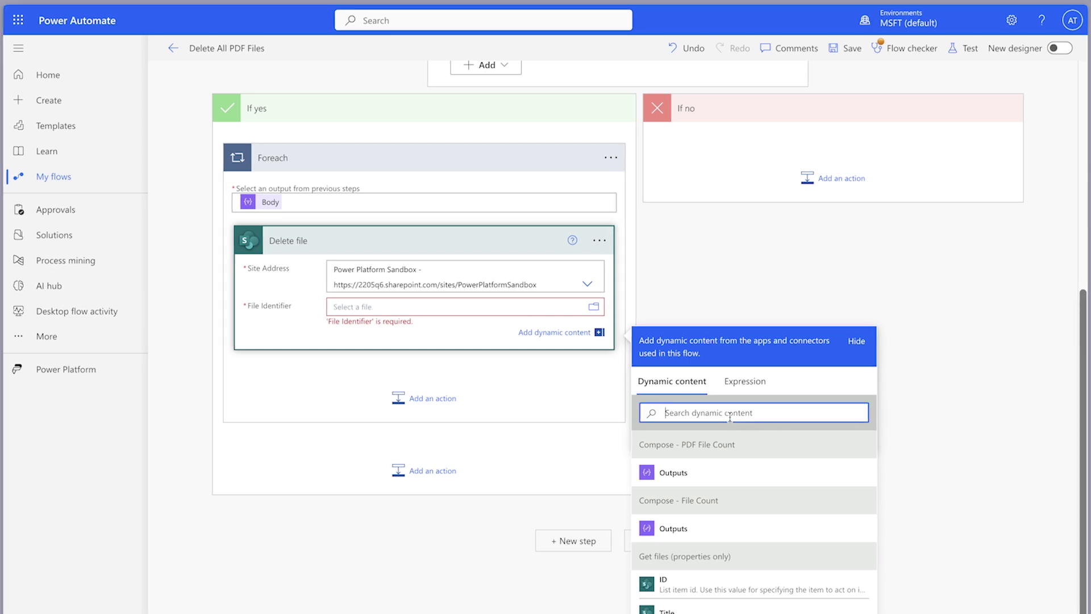
pyautogui.write('ide')
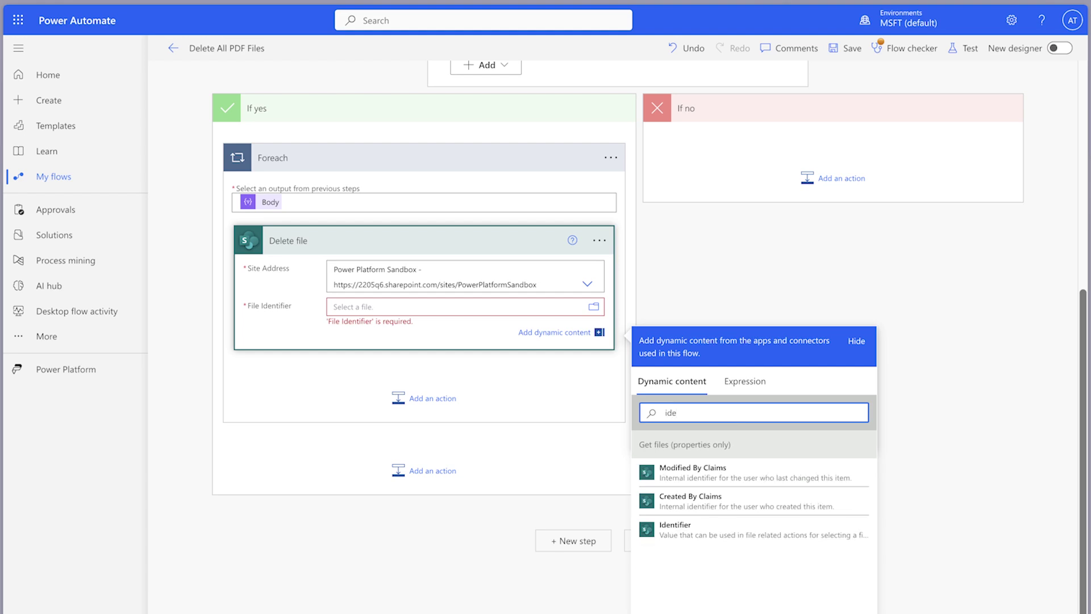
pyautogui.click(753, 533)
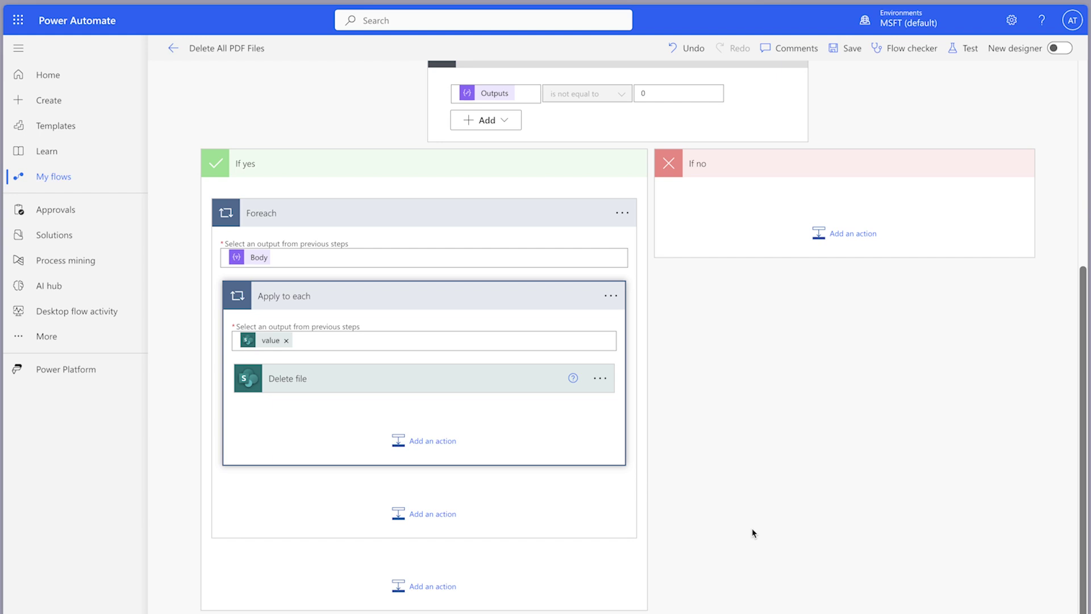
# Copy the ?['{Identifier}'] expression from Delete file's code view.
pyautogui.click(347, 380)
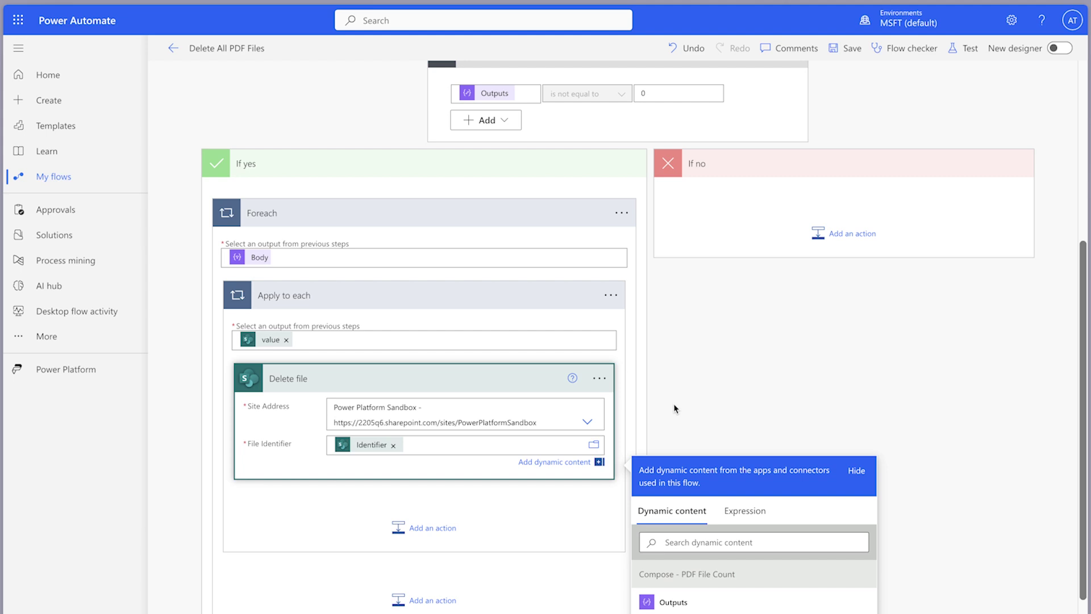
pyautogui.click(599, 379)
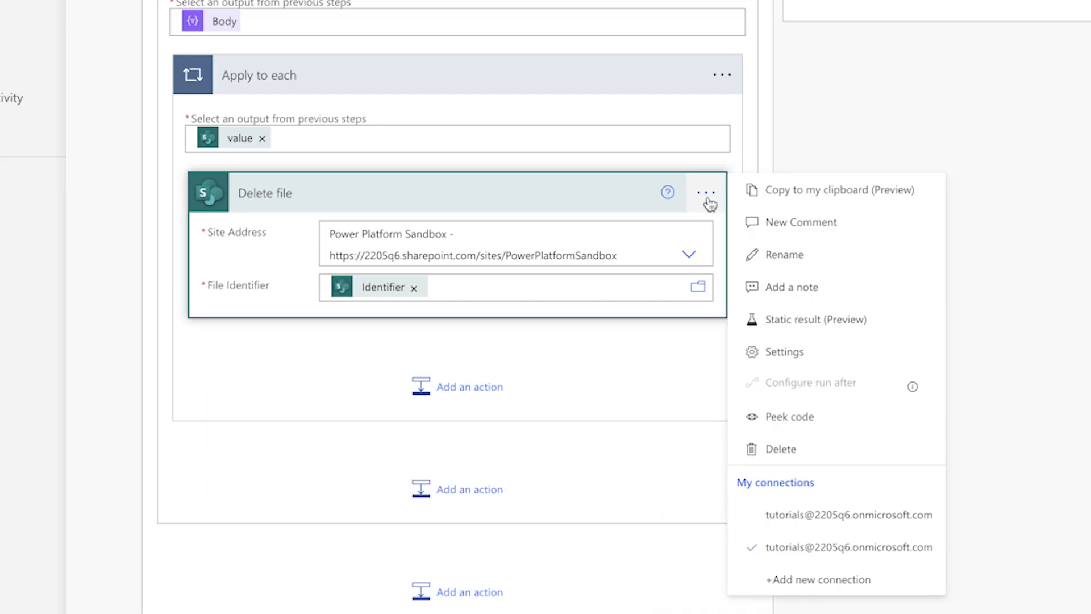
pyautogui.click(821, 410)
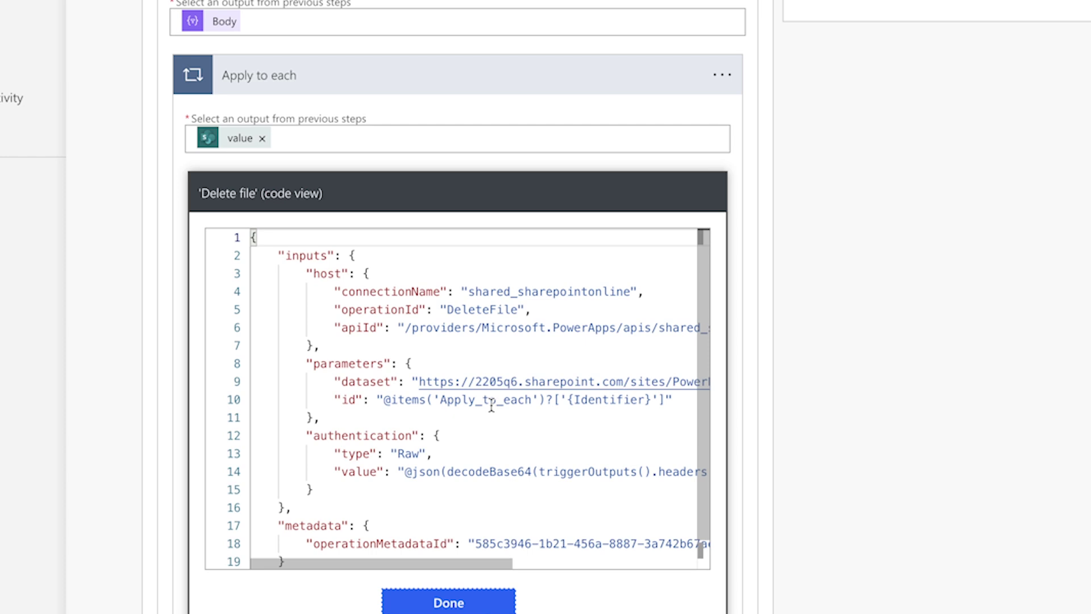
pyautogui.moveTo(547, 399); pyautogui.dragTo(664, 400)
pyautogui.press('super+c')
pyautogui.scroll(-1, 572, 430)
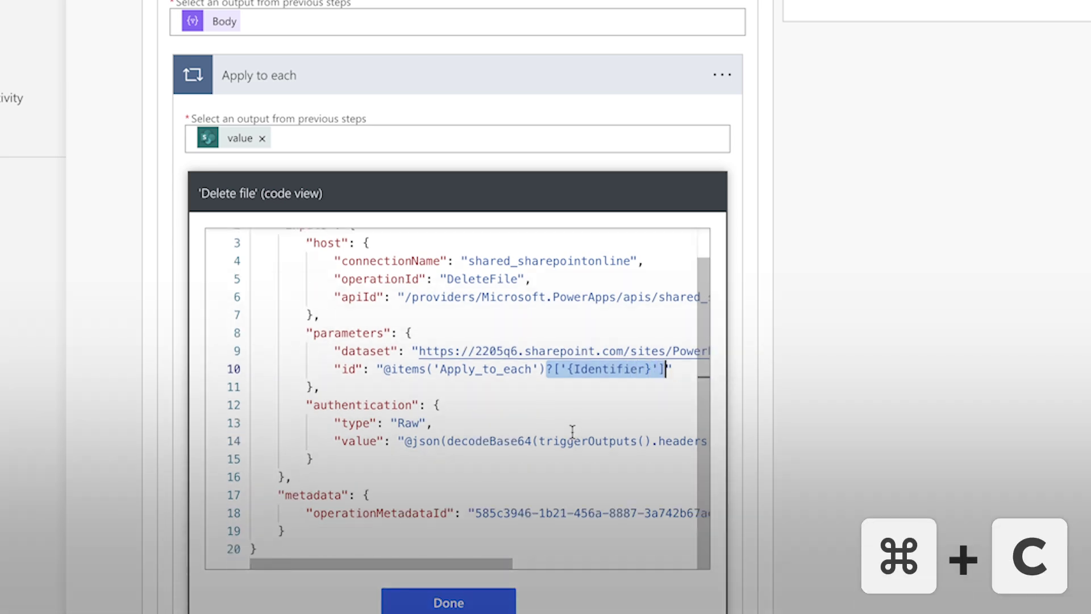
pyautogui.scroll(1, 511, 500)
pyautogui.click(482, 604)
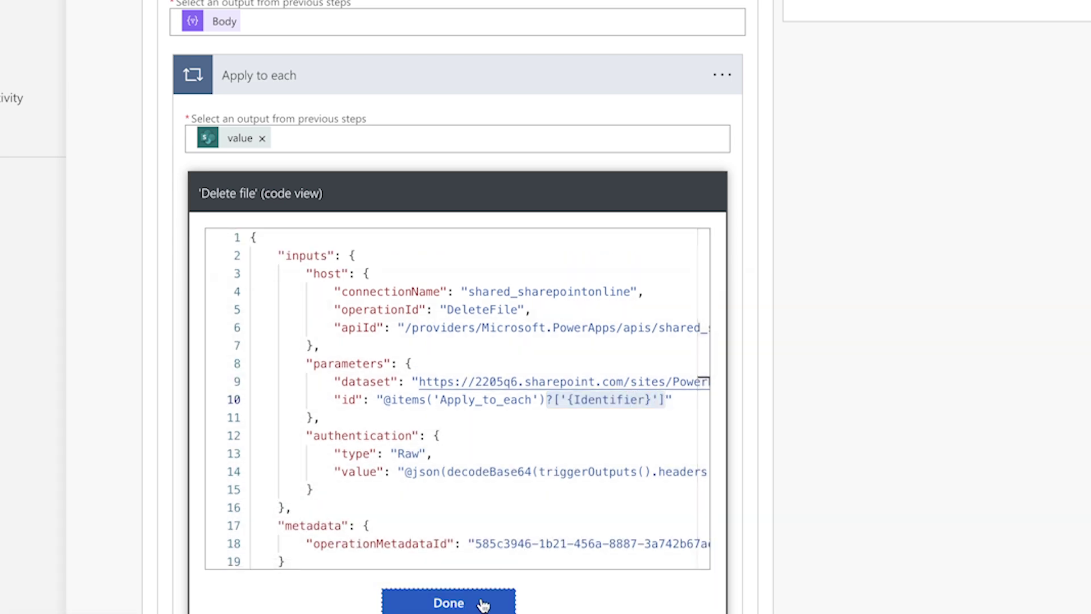
pyautogui.click(383, 327)
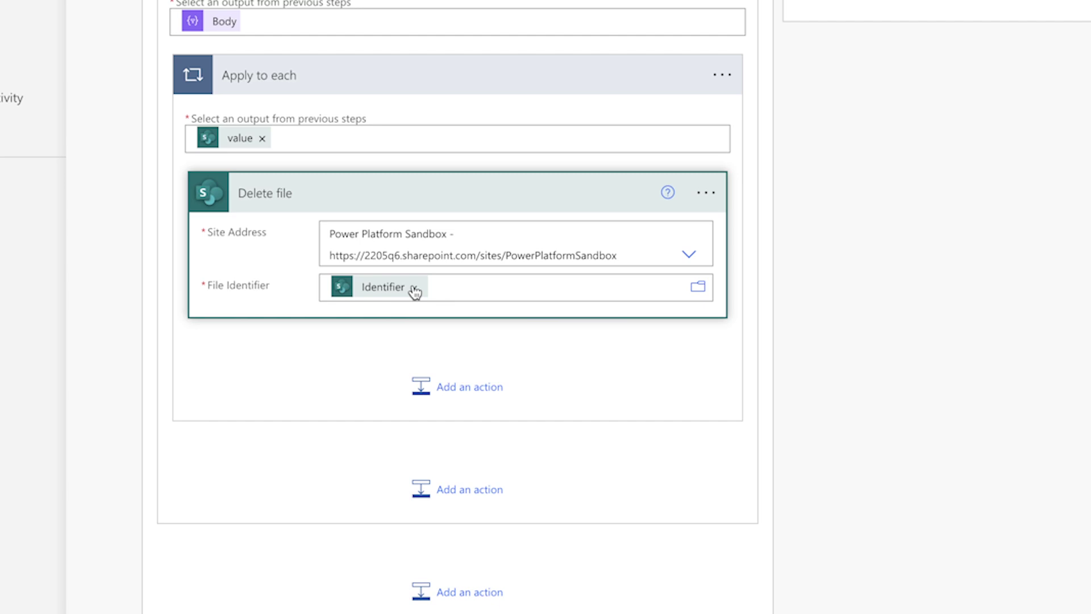
# Clear File Identifier, move Delete file out, and delete the extra Apply to each loop.
pyautogui.click(413, 288)
pyautogui.moveTo(430, 205); pyautogui.dragTo(429, 462)
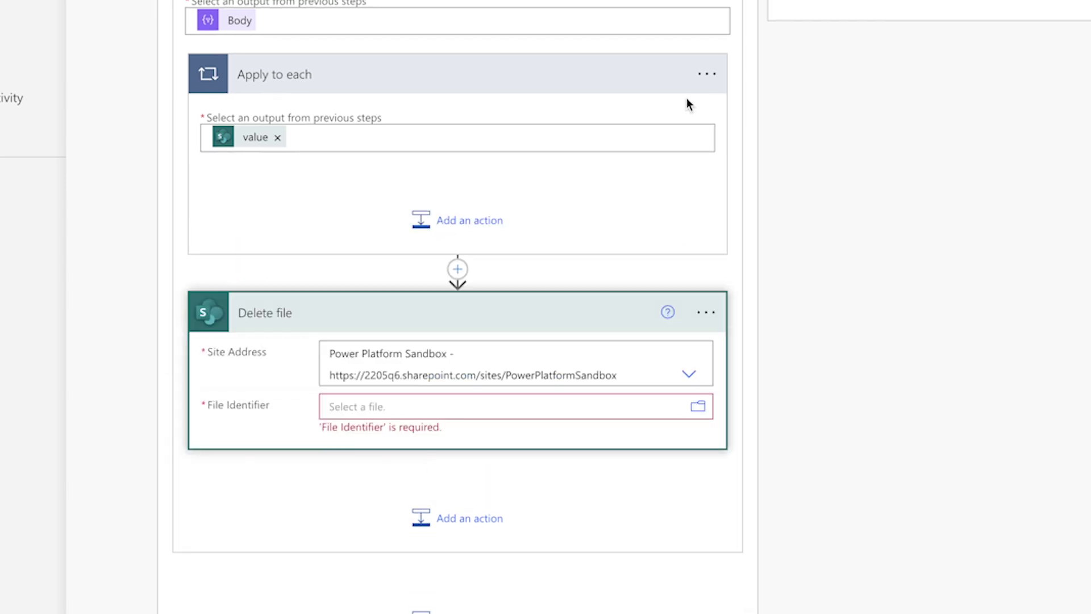
pyautogui.click(706, 74)
pyautogui.click(827, 332)
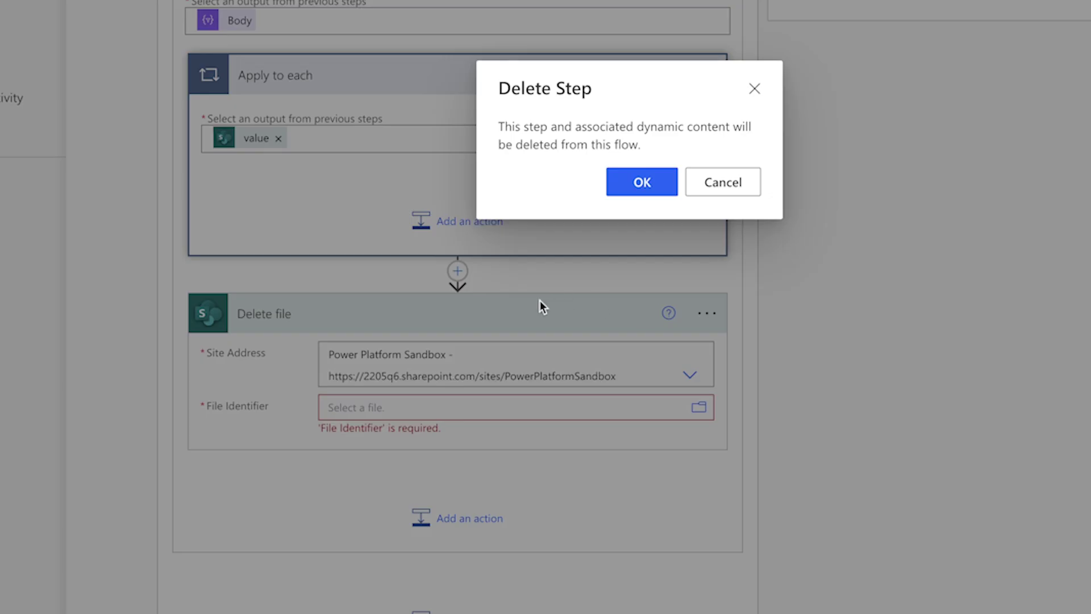
pyautogui.click(641, 188)
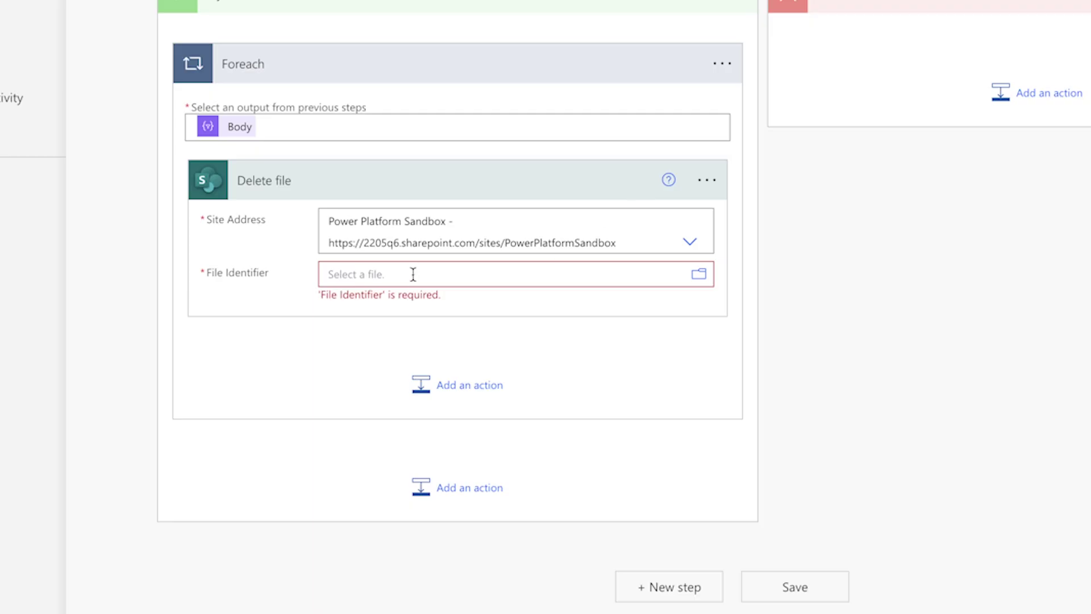
# Enter the expression item()?['{Identifier}'] for Delete file's File Identifier.
pyautogui.click(413, 273)
pyautogui.click(920, 390)
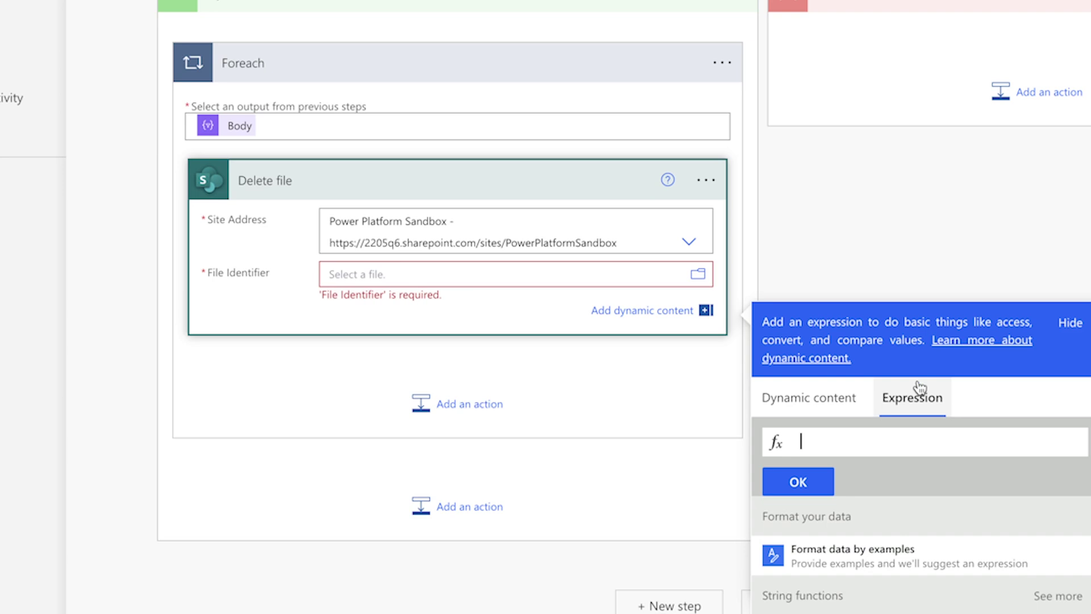
pyautogui.press('super+v')
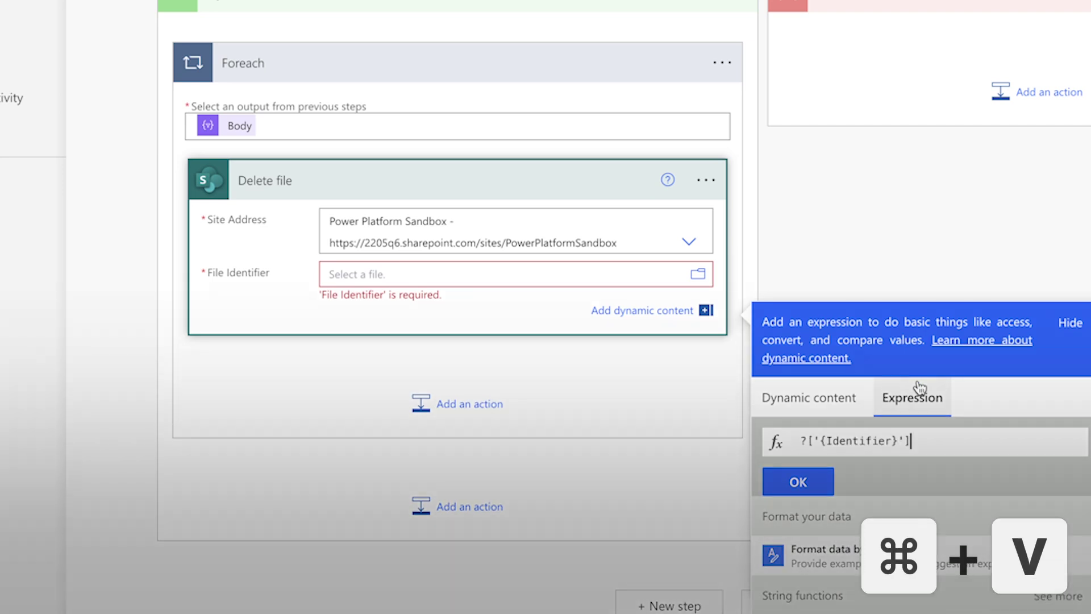
pyautogui.press('Up')
pyautogui.write('item()')
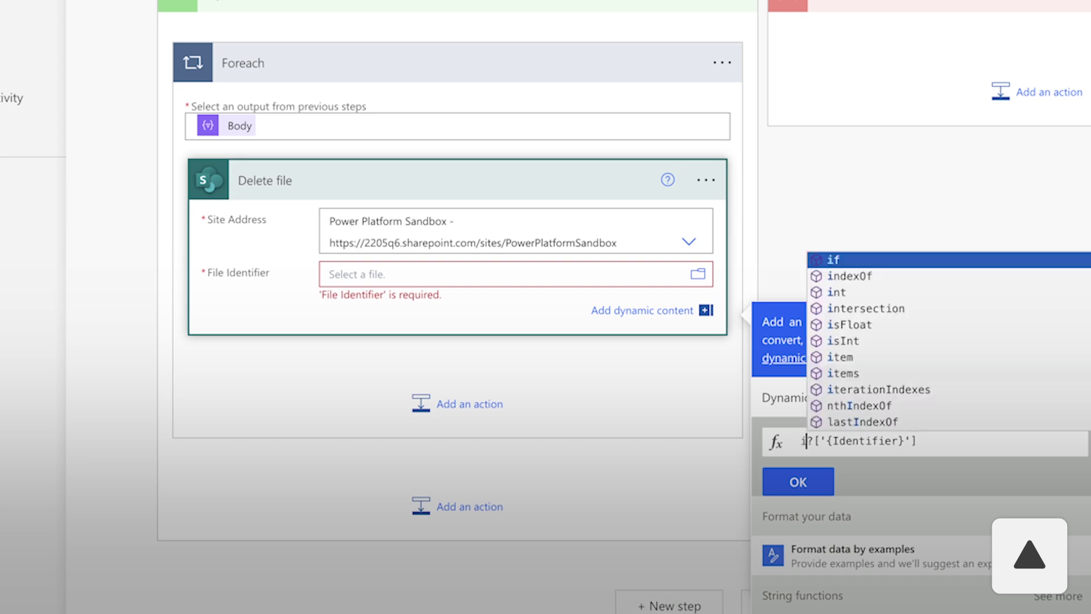